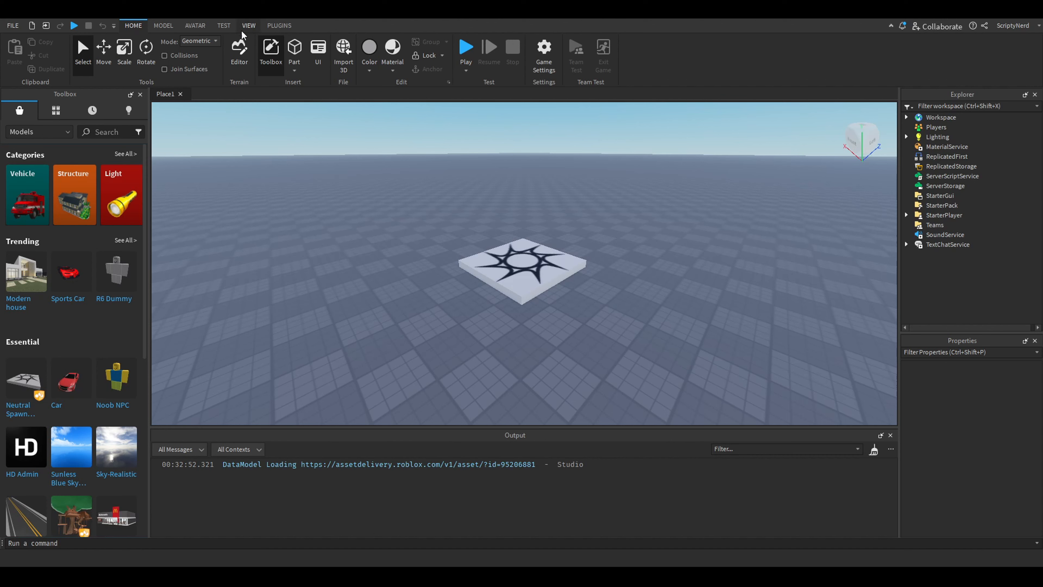
Review which windows are enabled, including Explorer, Properties, Toolbox, Output and Command Bar, leaving them all shown
left_click(250, 26)
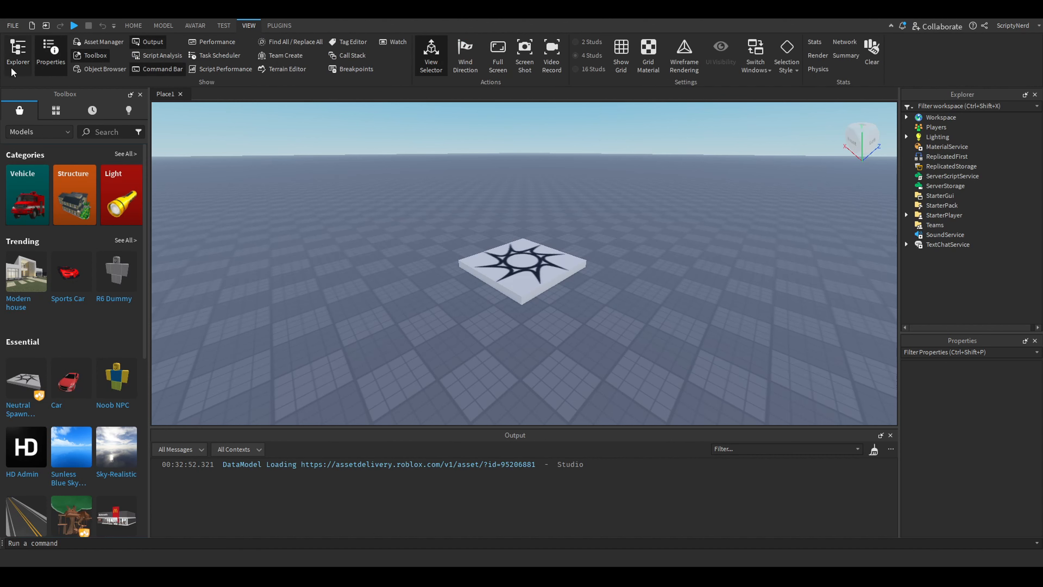
left_click(17, 64)
left_click(17, 65)
left_click(100, 56)
left_click(99, 56)
left_click(154, 41)
left_click(154, 41)
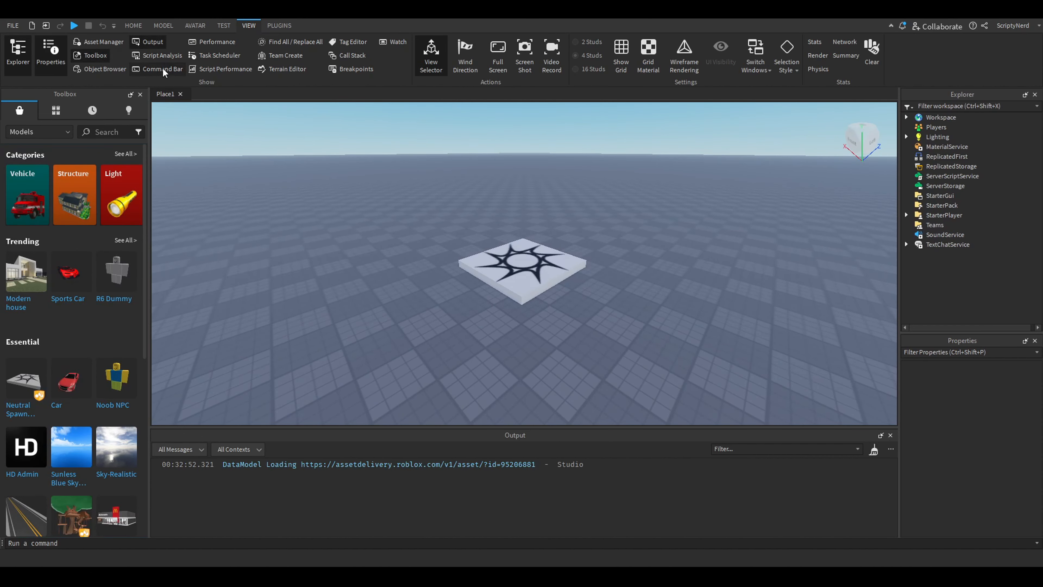
left_click(163, 69)
left_click(163, 69)
left_click(143, 24)
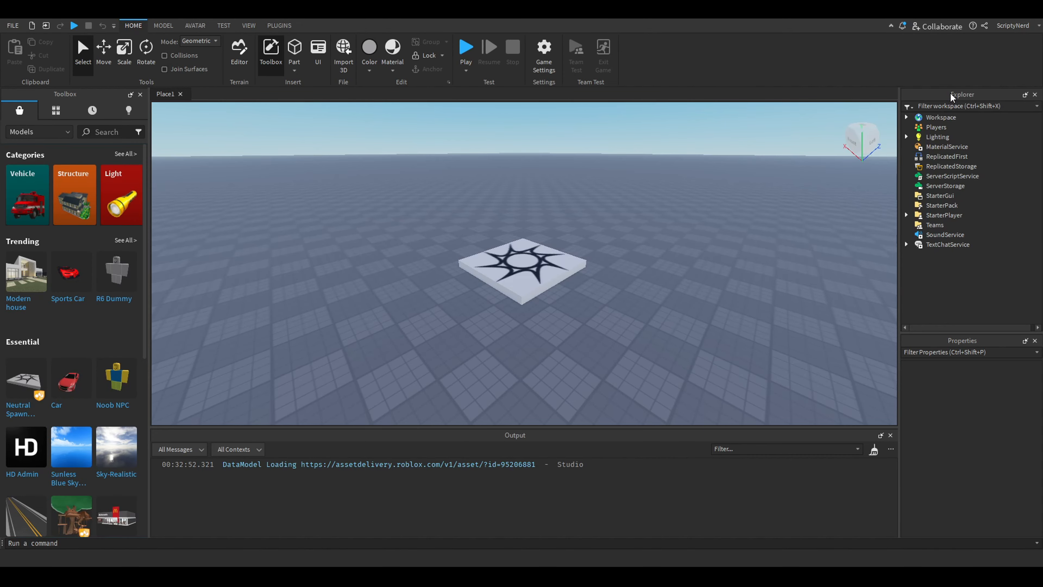
Look through the Workspace, Players, Lighting and MaterialService services and expand Workspace to view its children
left_click(930, 118)
left_click(932, 127)
left_click(934, 138)
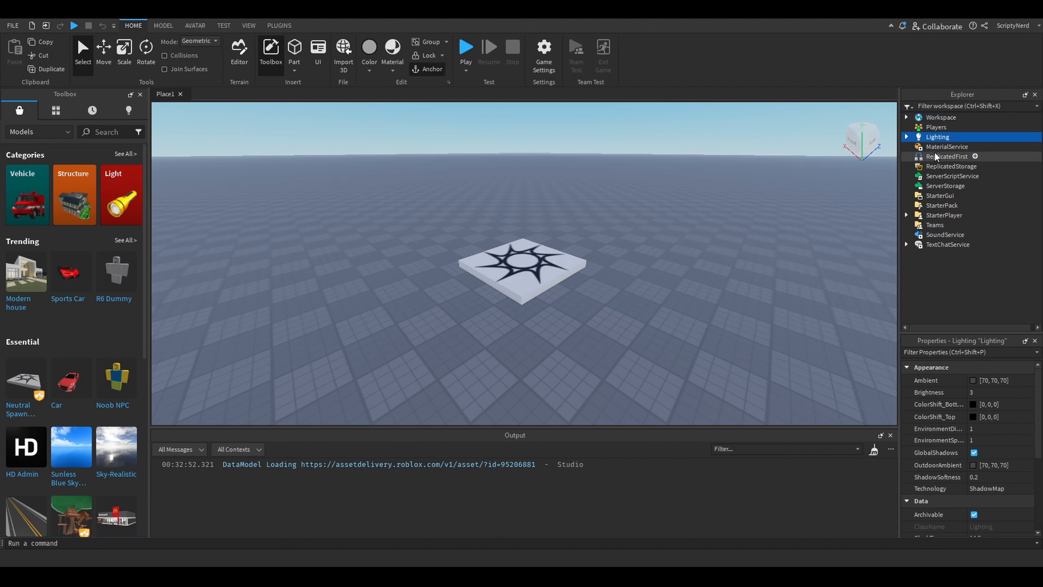
left_click(935, 148)
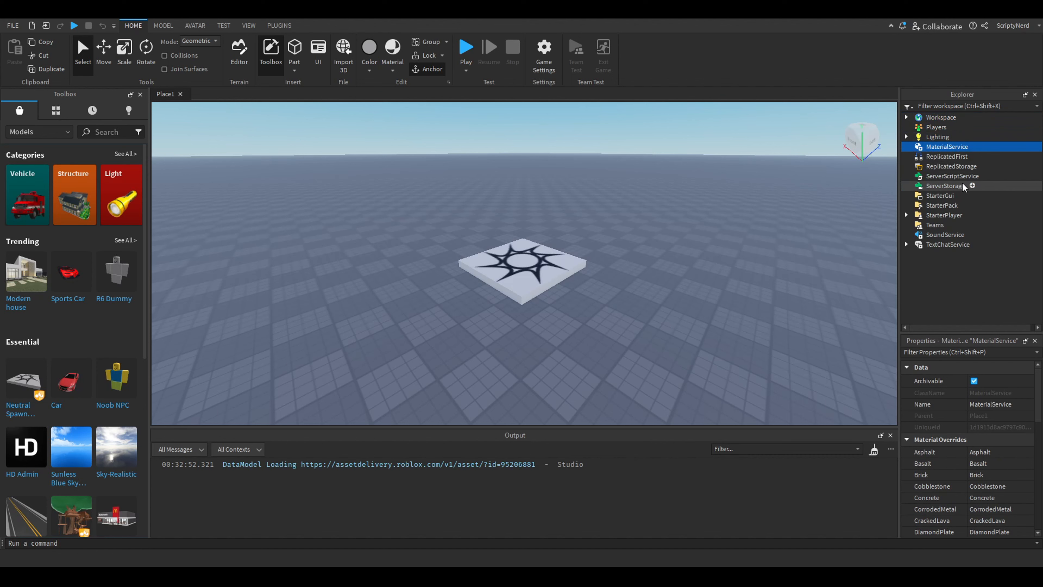
left_click(921, 118)
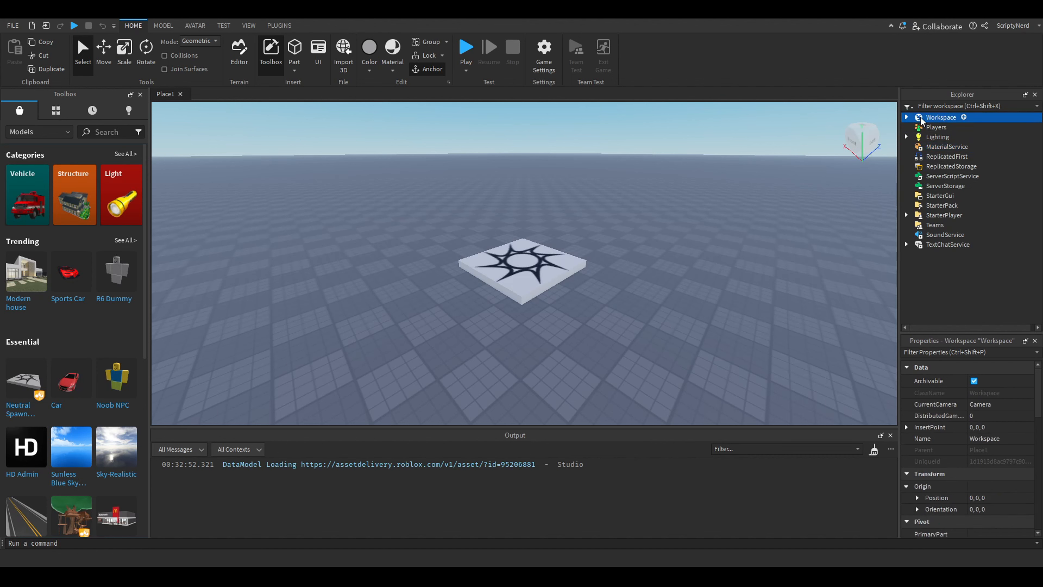
left_click(907, 118)
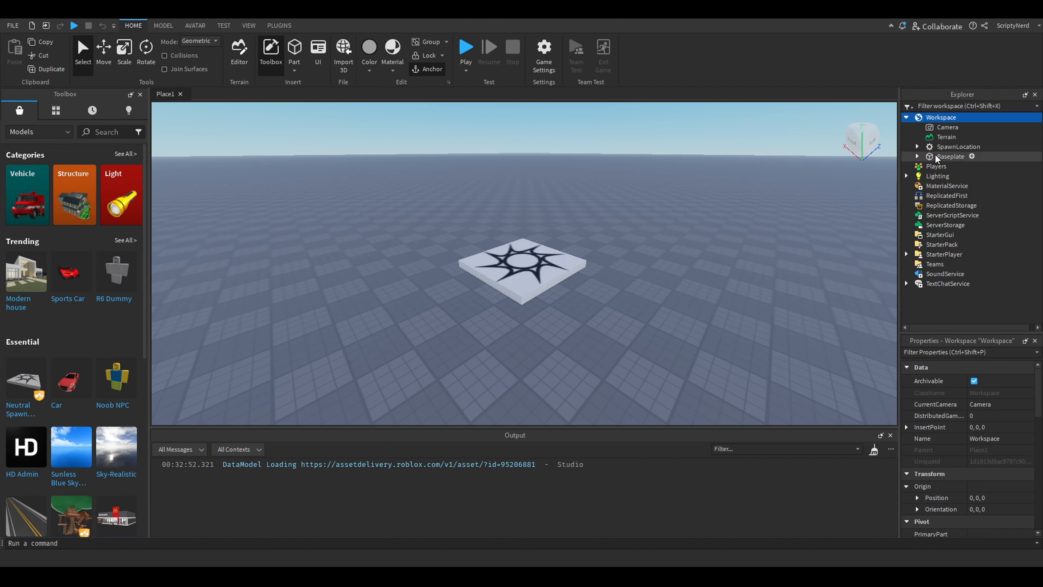
Examine the properties of the Baseplate, SpawnLocation, Camera and Terrain objects inside Workspace
left_click(944, 158)
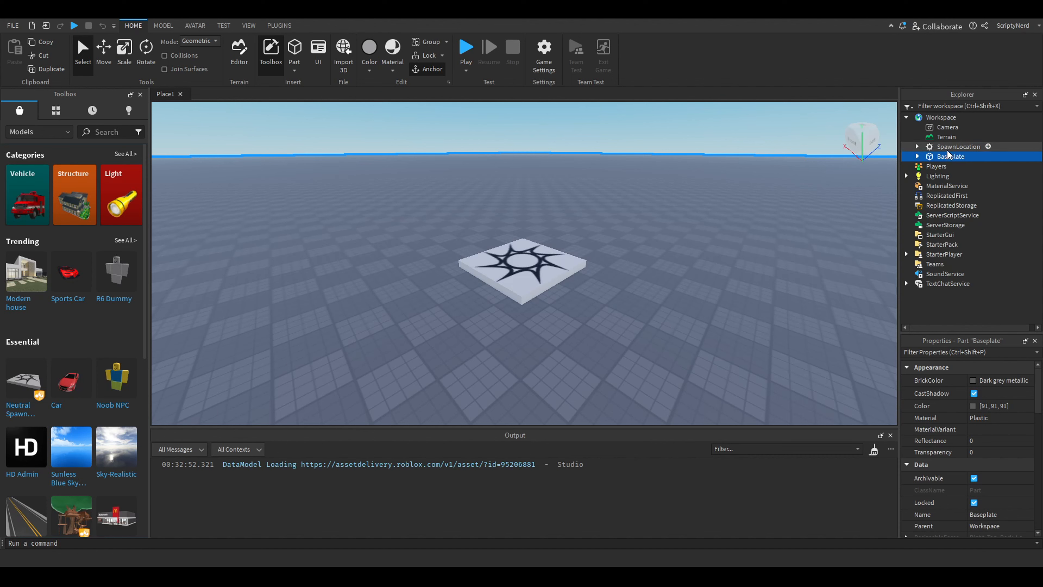
left_click(947, 149)
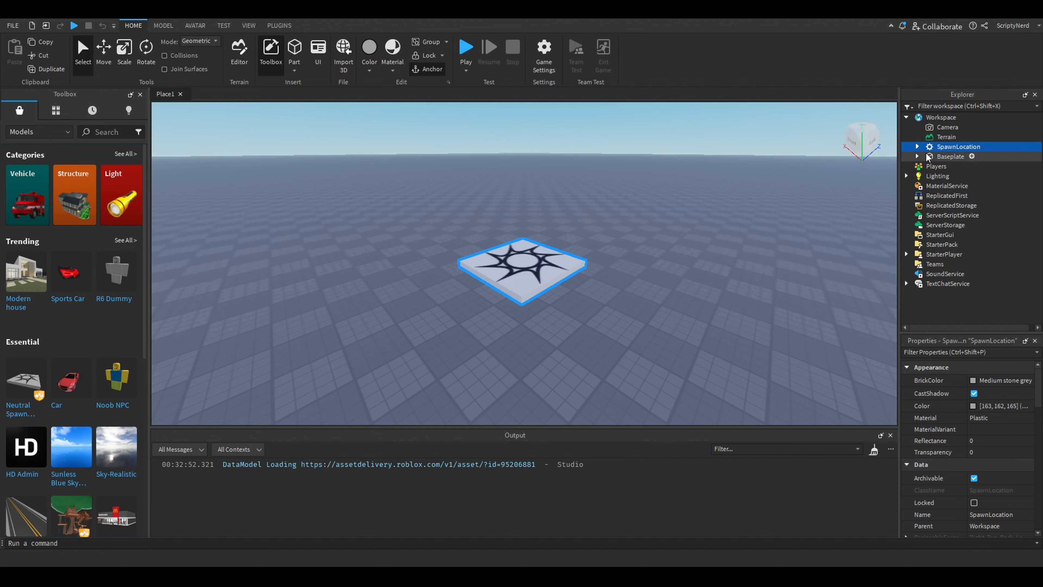
left_click(941, 129)
left_click(940, 137)
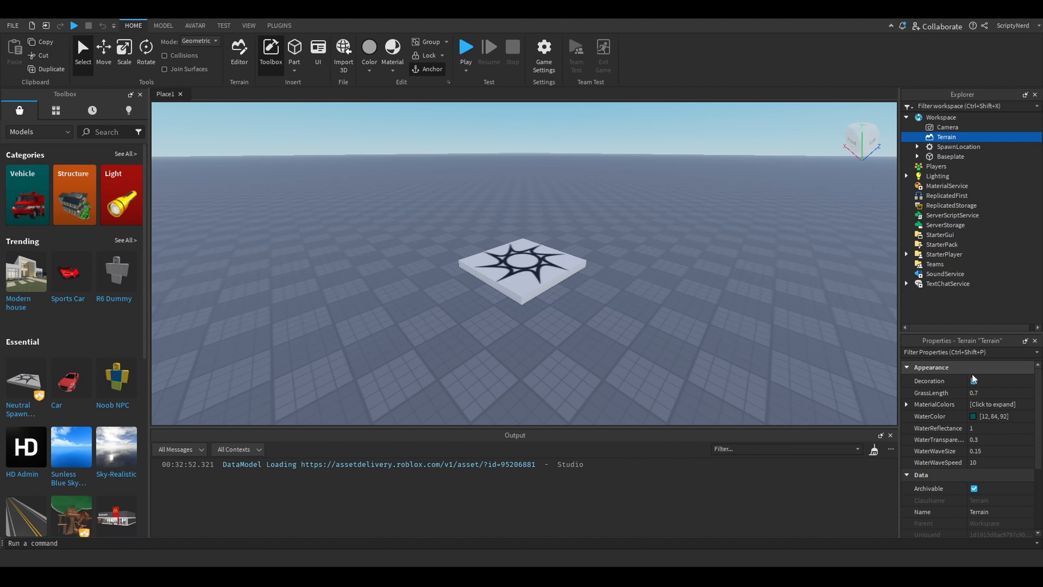
left_click(944, 148)
left_click(945, 157)
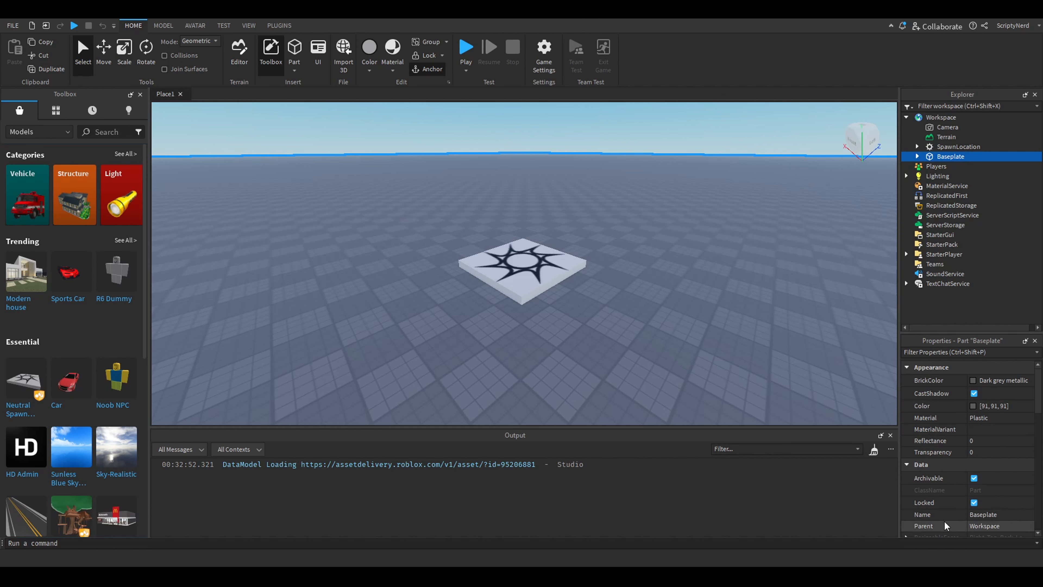
left_click(952, 148)
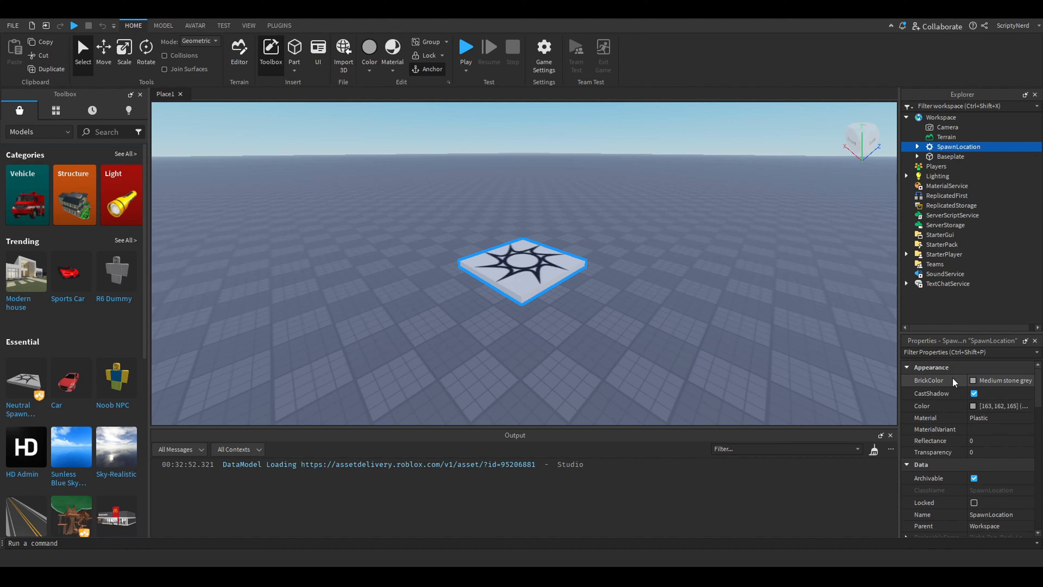
left_click(944, 140)
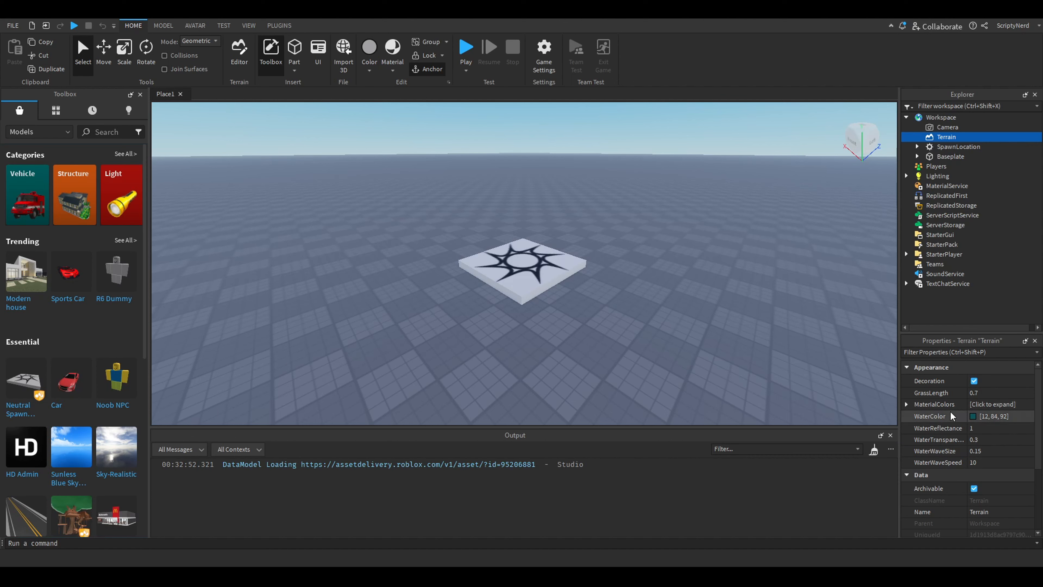
Set the Baseplate's BrickColor to Bright green and its material to Grass
left_click(945, 157)
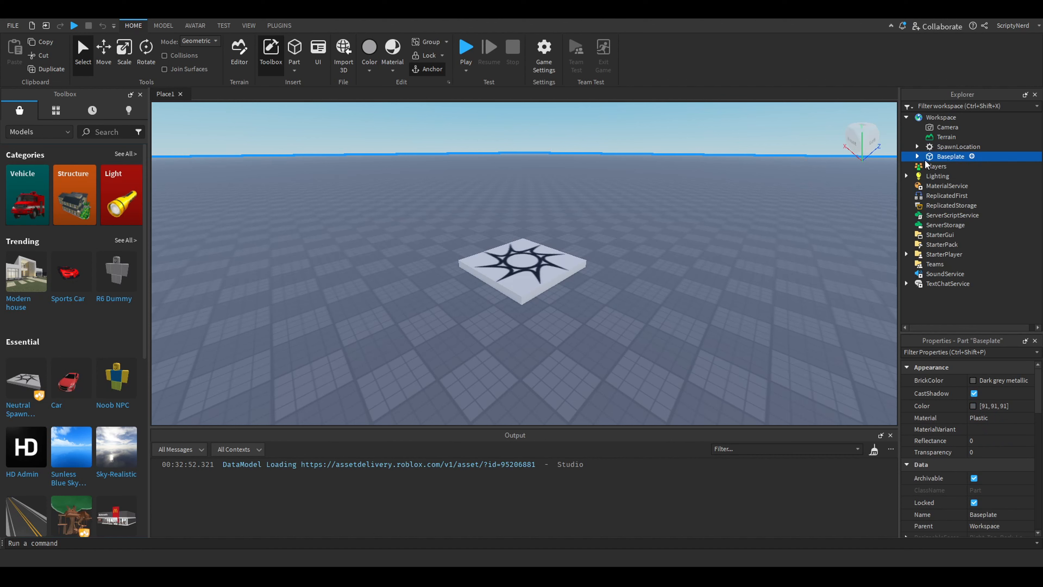
left_click(996, 383)
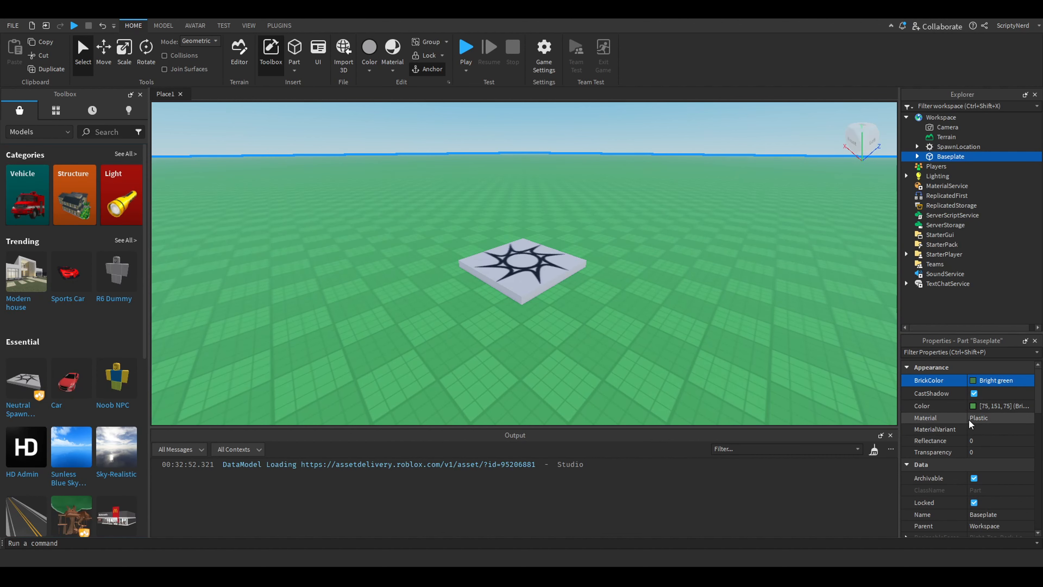
left_click(983, 419)
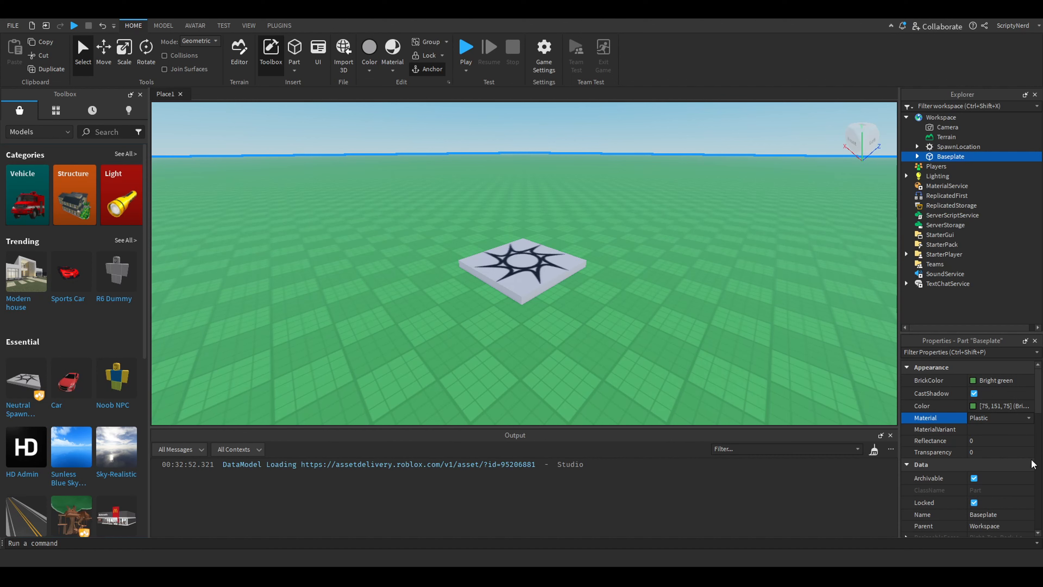
left_click(1007, 451)
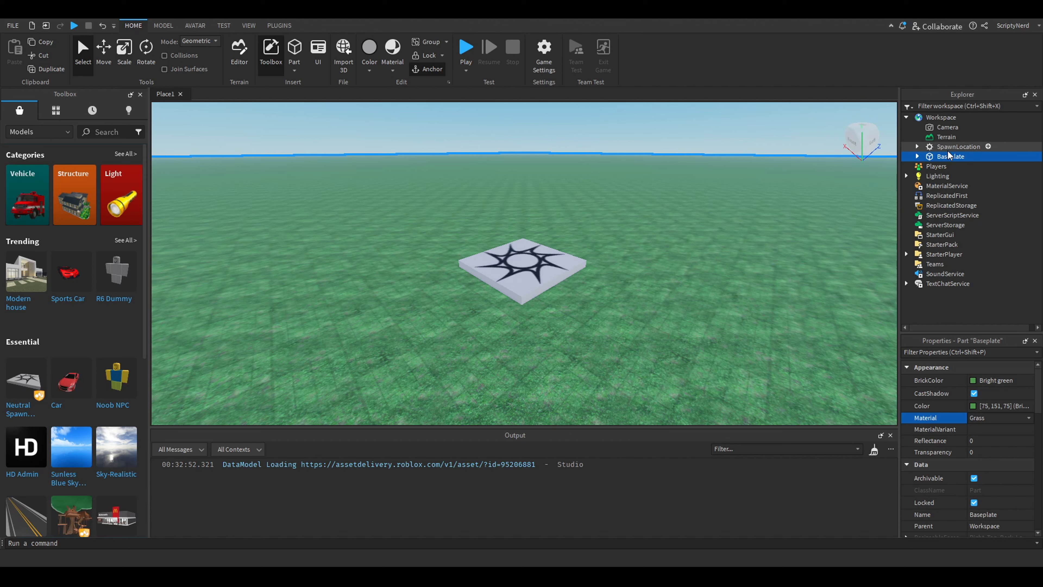
Set the Baseplate's transparency to 0.5 and inspect the ground around the spawn location
left_click(993, 450)
type("0.5")
key("Return")
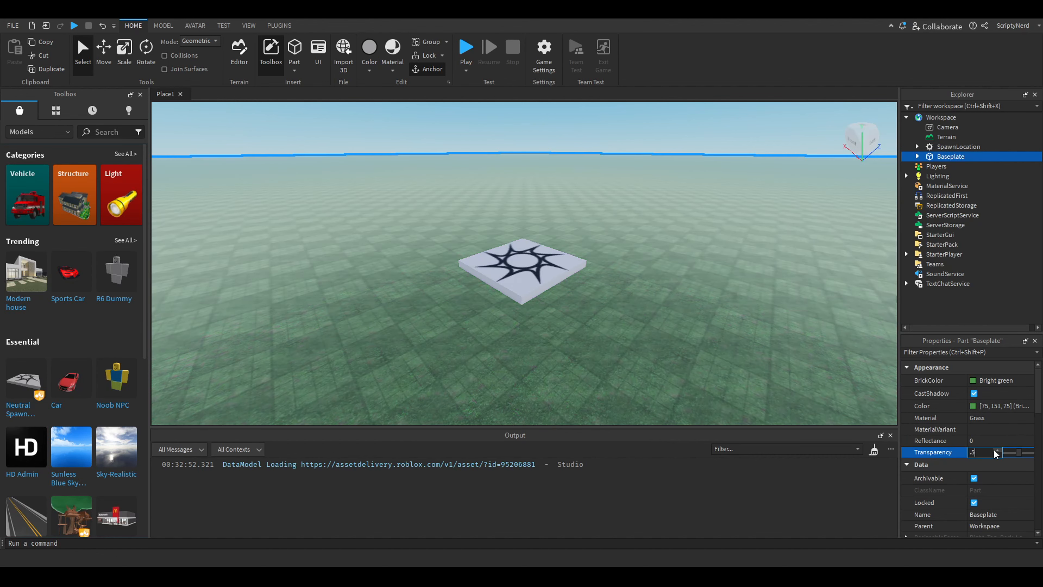
left_click(784, 311)
right_click_drag(784, 310, 748, 317)
left_click(944, 156)
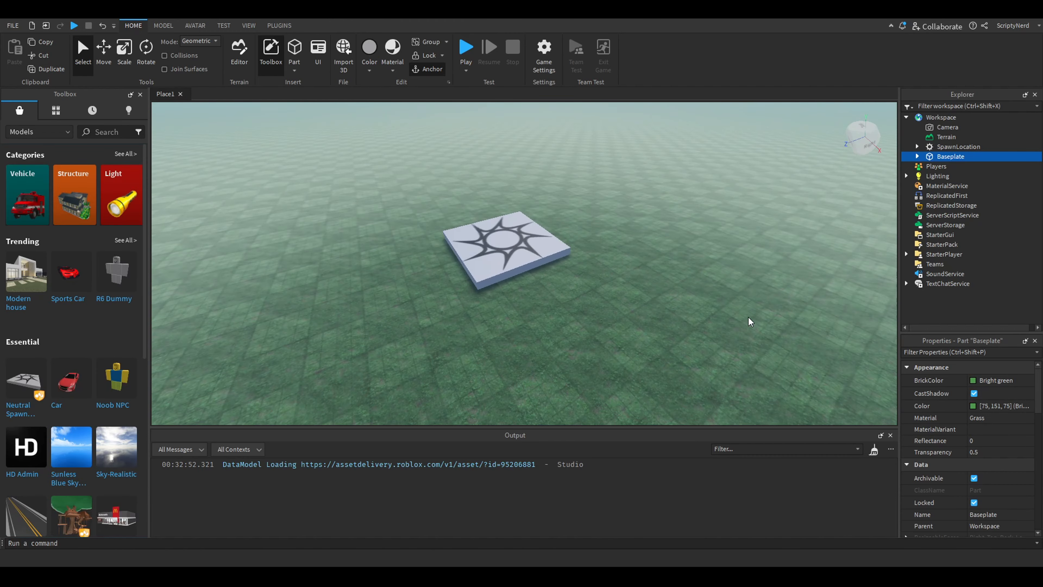
right_click_drag(639, 244, 638, 245)
left_click(638, 243)
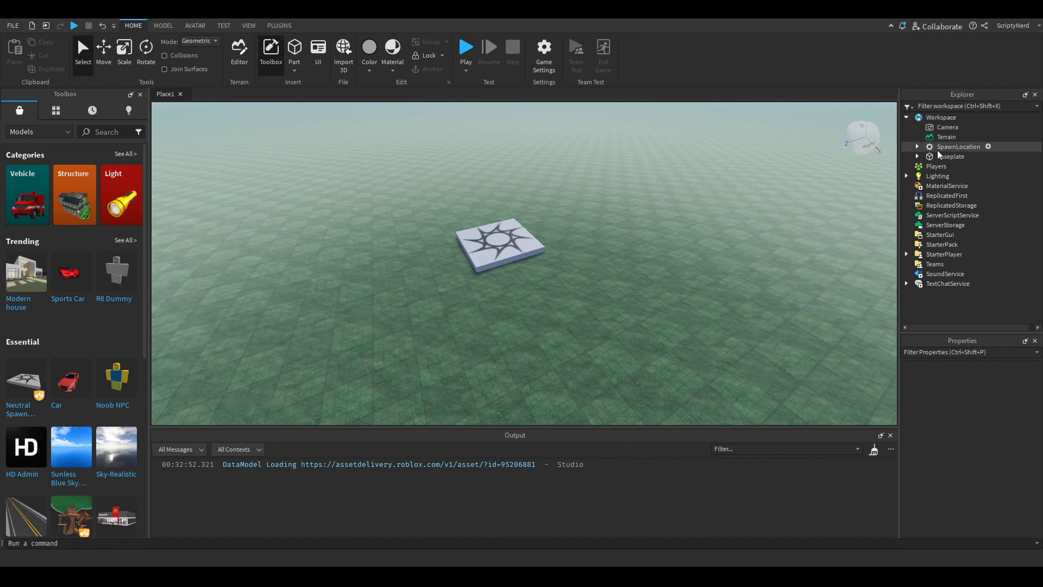
Set the Baseplate's transparency to 0
left_click(944, 156)
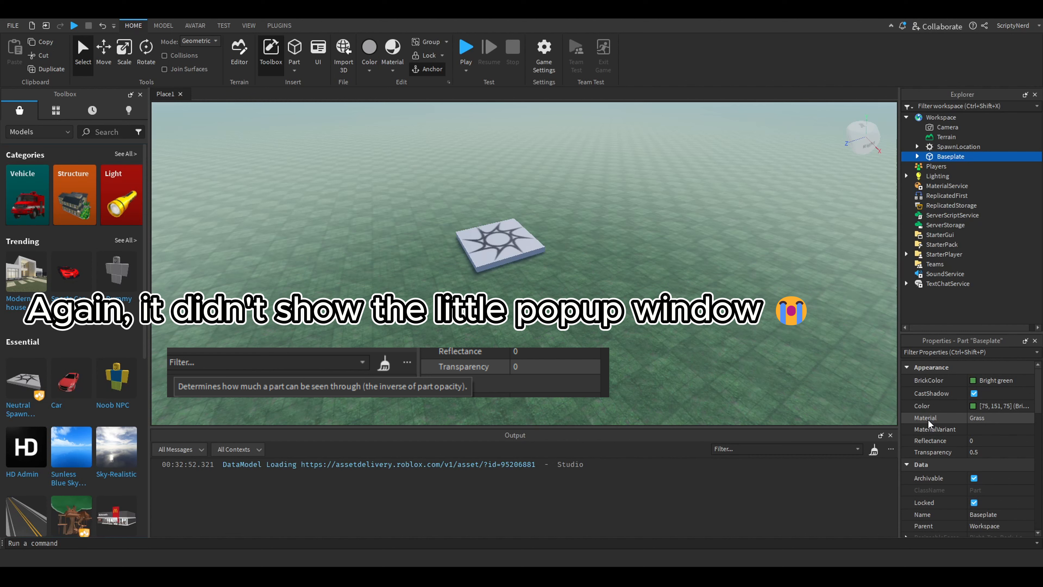
left_click(935, 452)
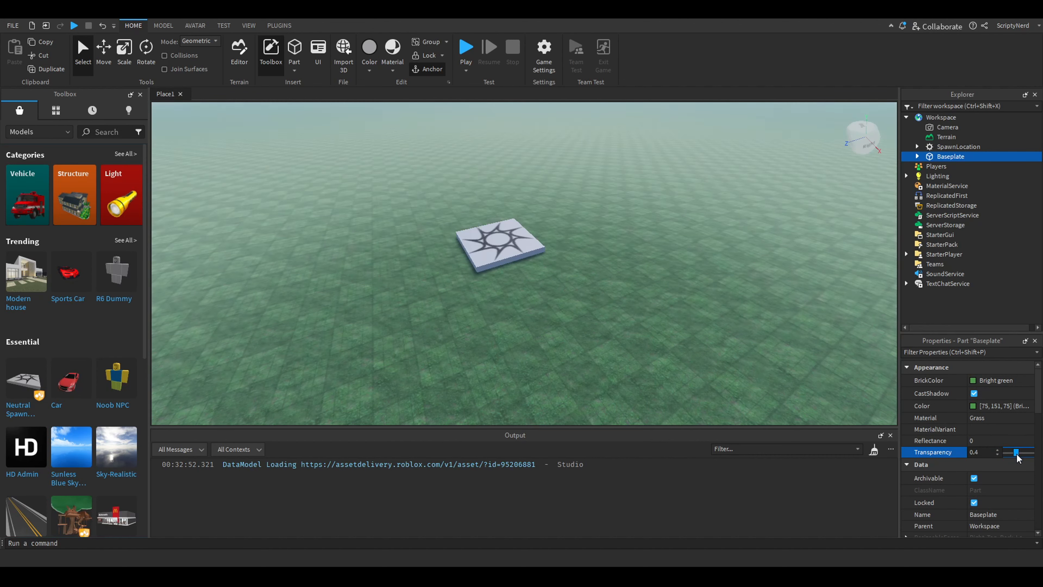
mouse_move(1021, 457)
left_mouse_down()
mouse_move(1003, 457)
mouse_move(1035, 457)
mouse_move(1002, 459)
left_mouse_up()
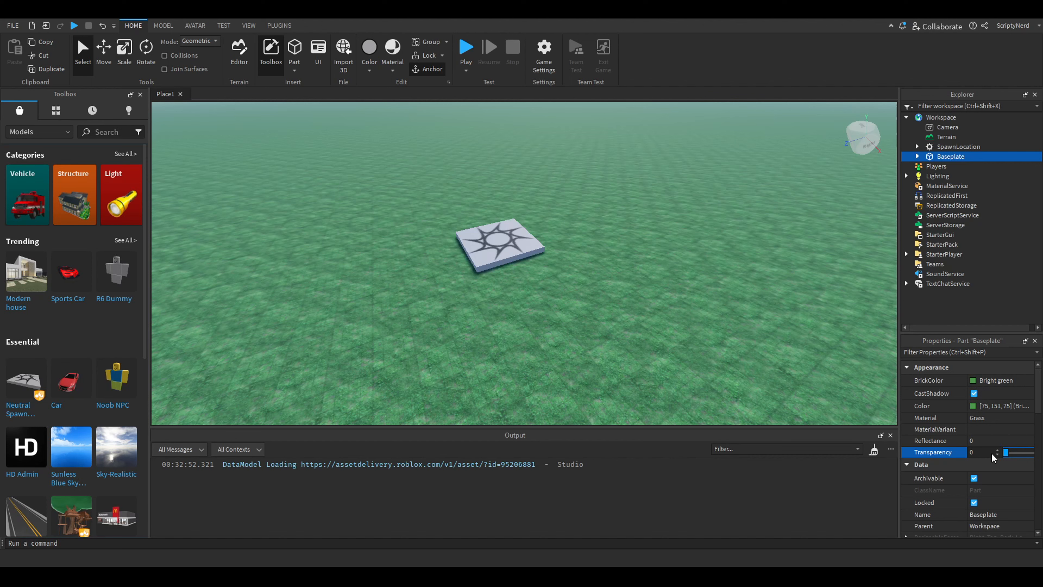
Delete the Texture object nested inside the Baseplate
left_click(917, 157)
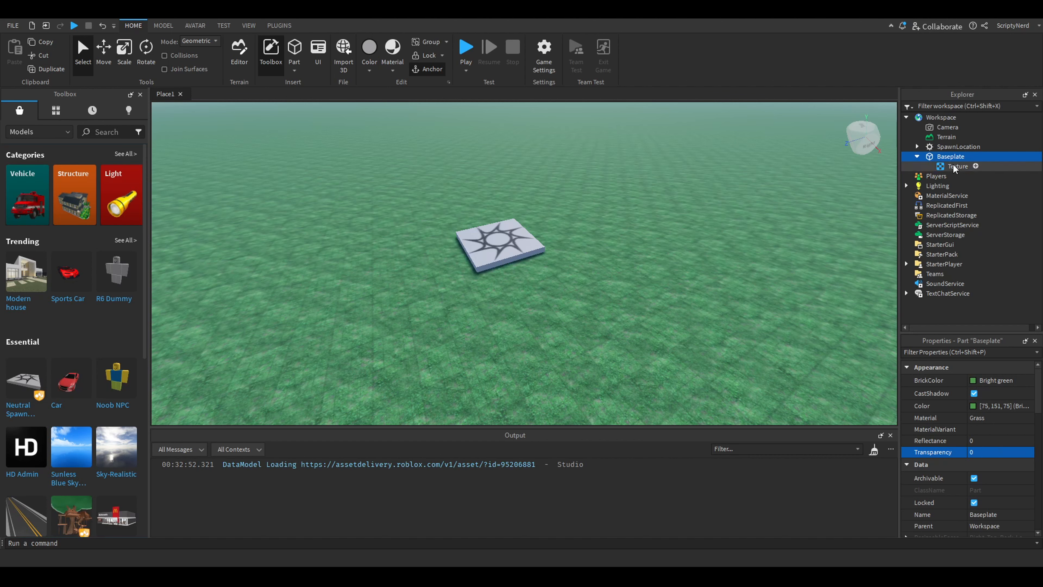
left_click(942, 165)
left_click(950, 157)
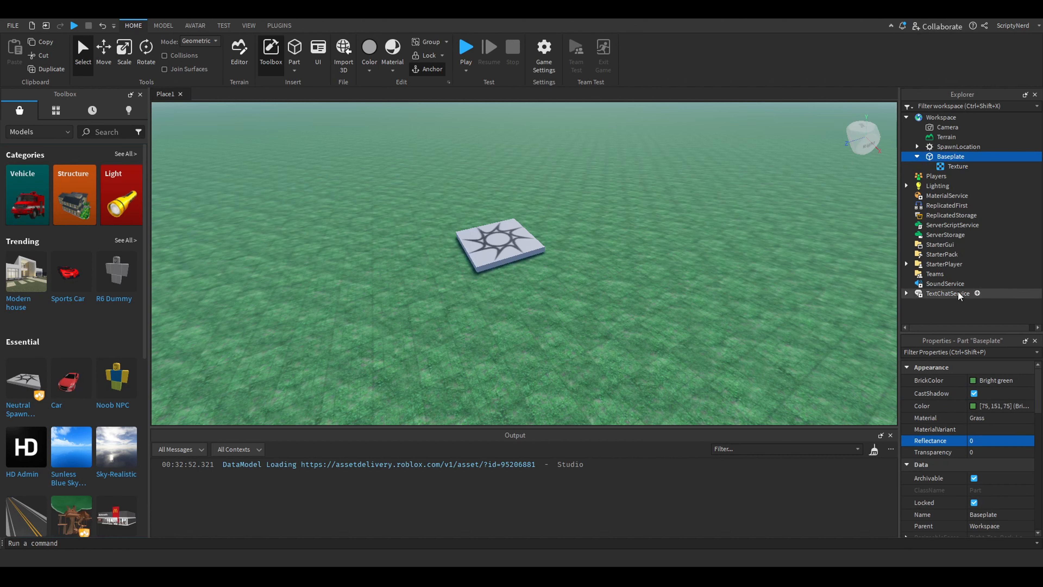
left_click(950, 166)
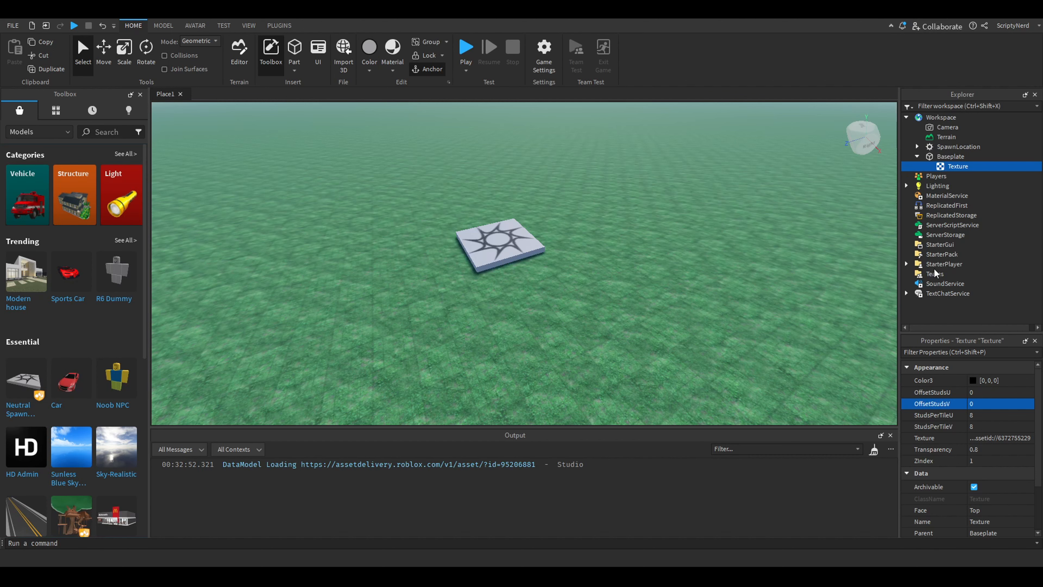
key("Delete")
Vary the Baseplate's transparency and return it to 0
left_click(948, 157)
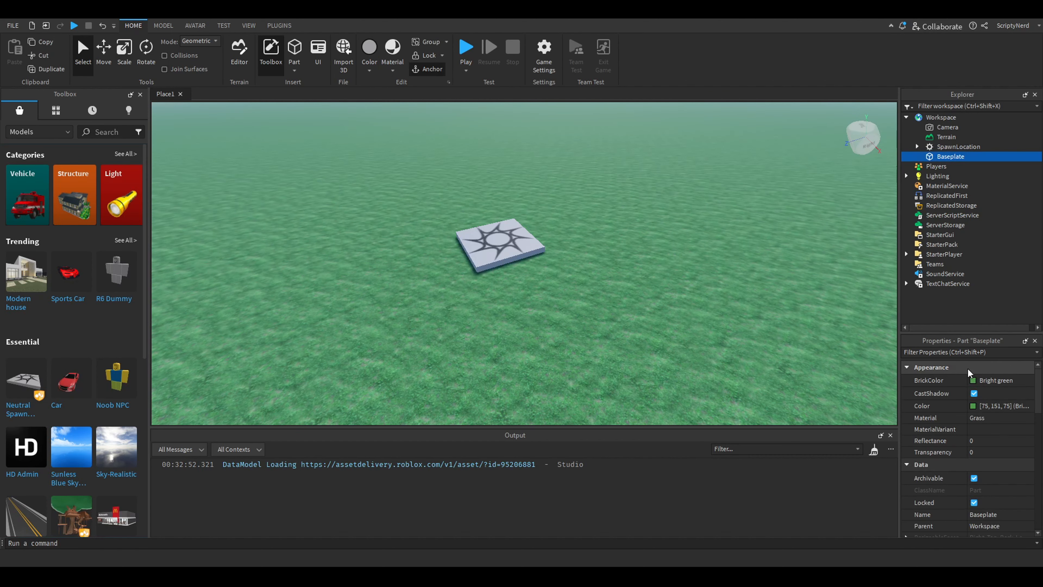
left_click(998, 454)
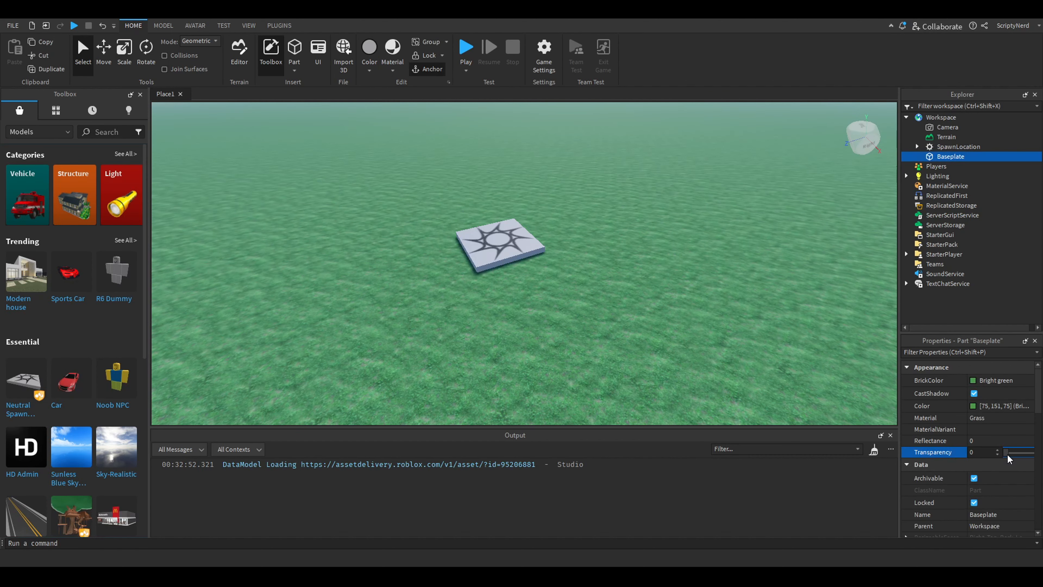
left_click_drag(1009, 454, 982, 451)
Insert a new block part on the grass beside the spawn location
left_click(736, 211)
key("a")
right_click_drag(736, 212, 755, 210)
scroll(754, 210, "up", 4)
scroll(752, 210, "down", 5)
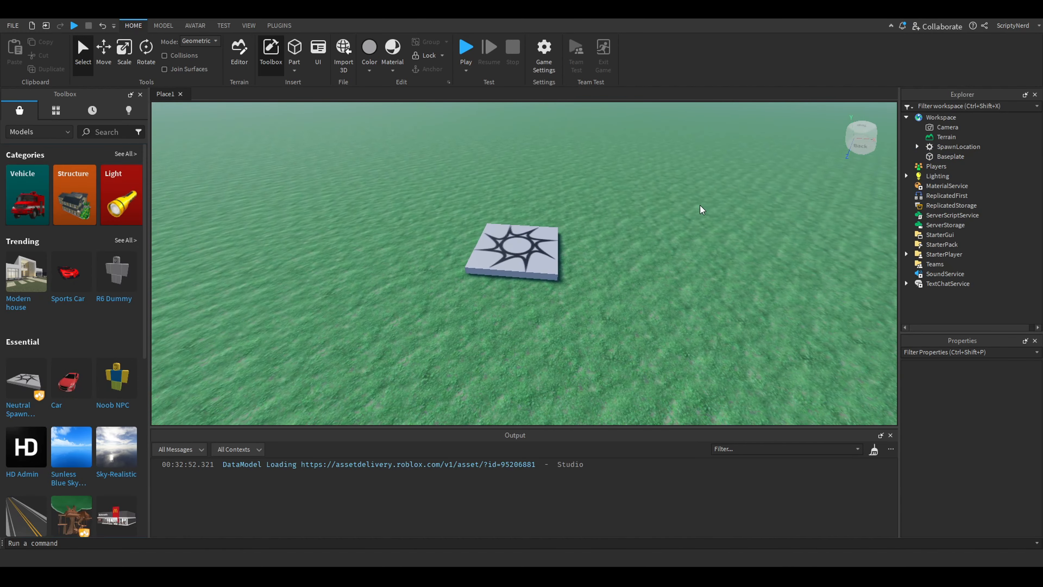
key("d")
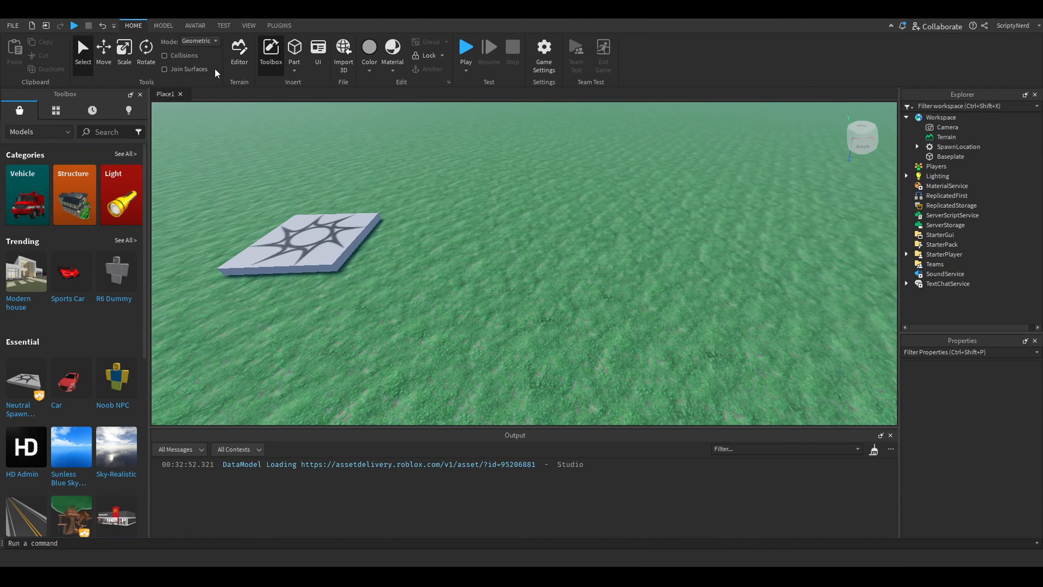
left_click(171, 28)
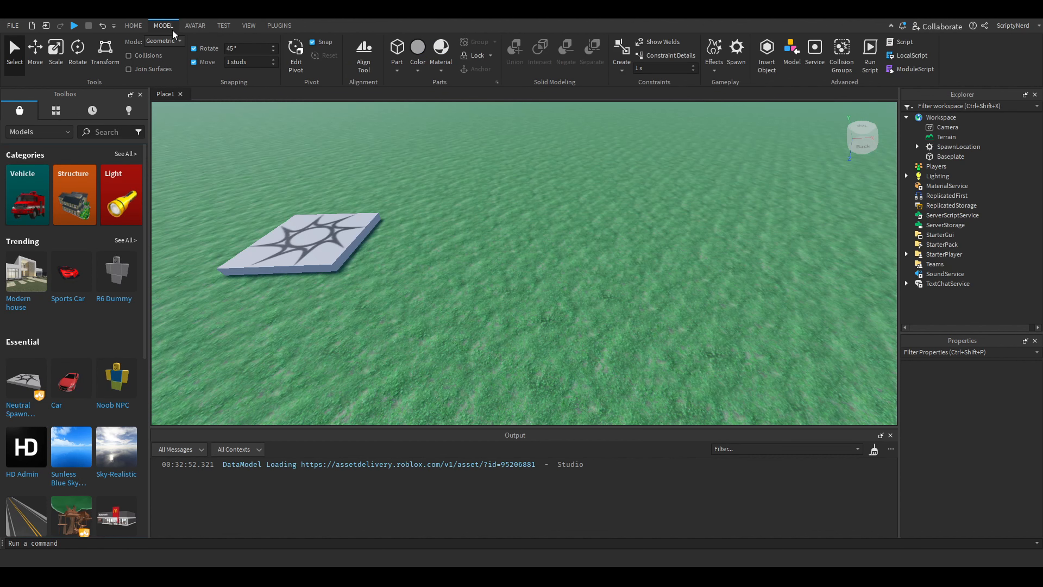
left_click(397, 54)
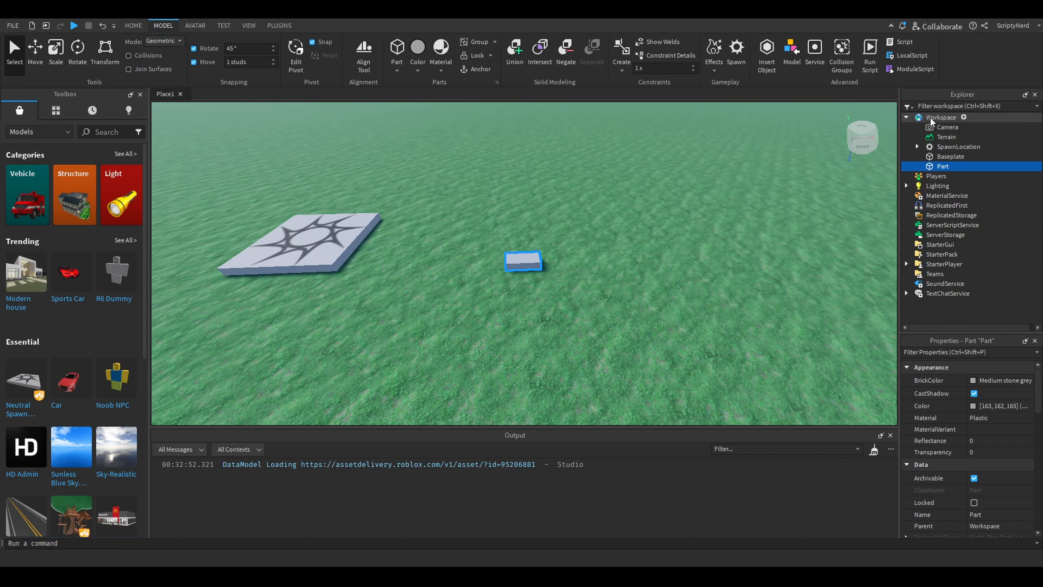
Collapse and re-expand Workspace to see how the new part is nested among its children
left_click(907, 117)
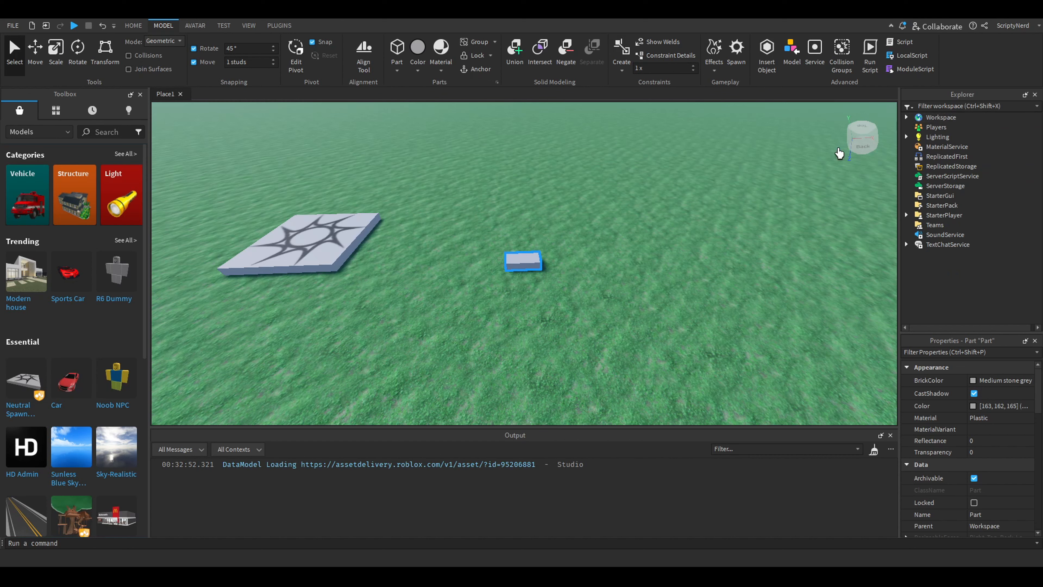
left_click(907, 118)
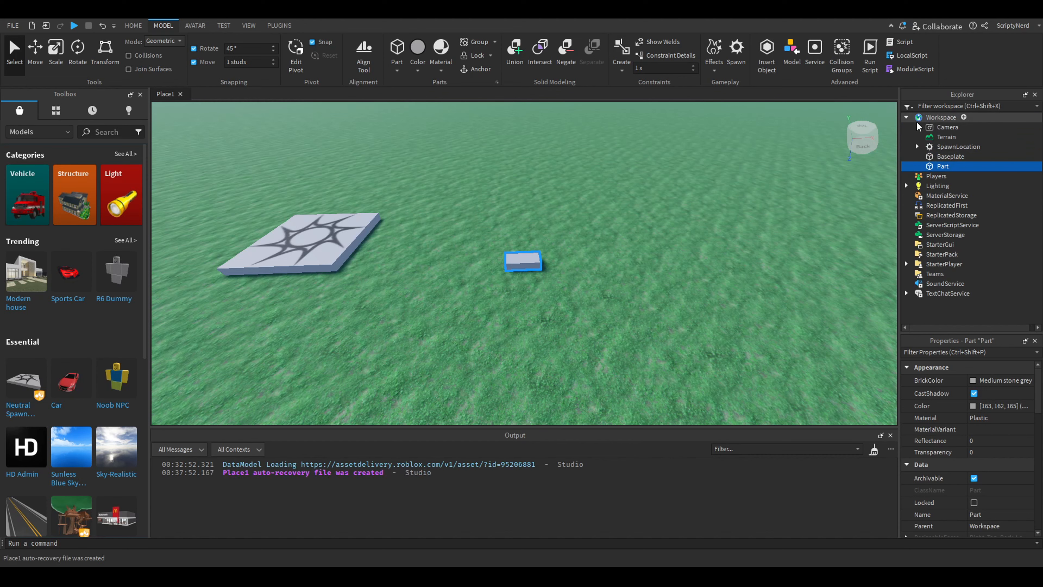
left_click(907, 119)
left_click(906, 119)
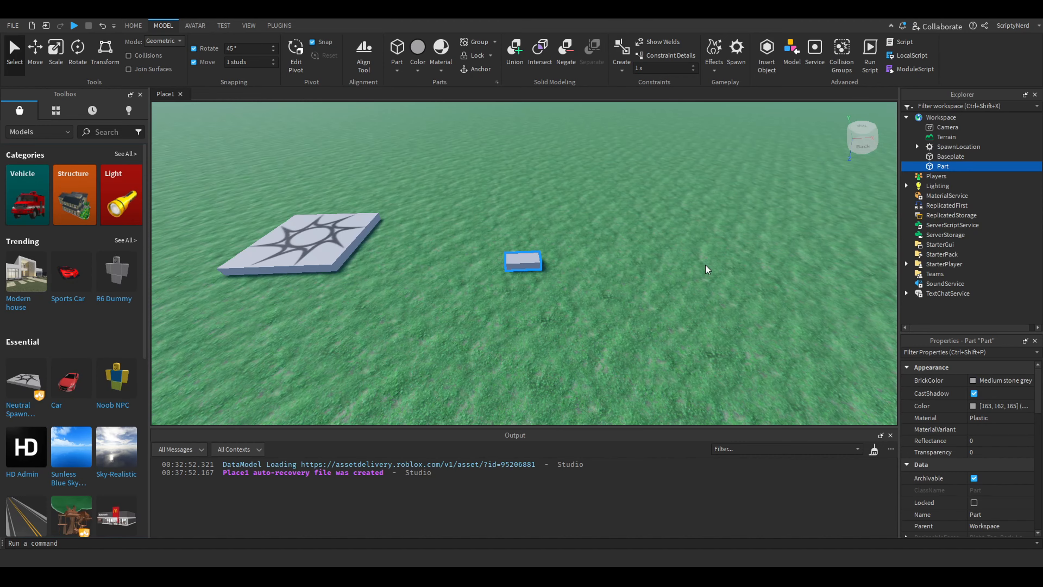
Add a Script object inside the new part
left_click(692, 258)
key("w")
right_click_drag(691, 258, 691, 259)
key("s")
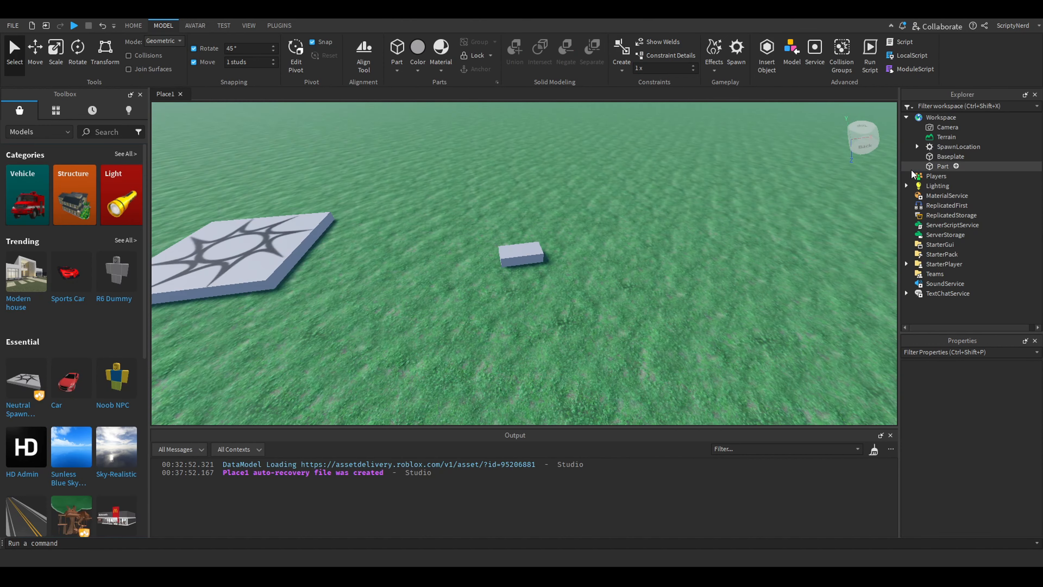
key("w")
key("s")
left_click(939, 167)
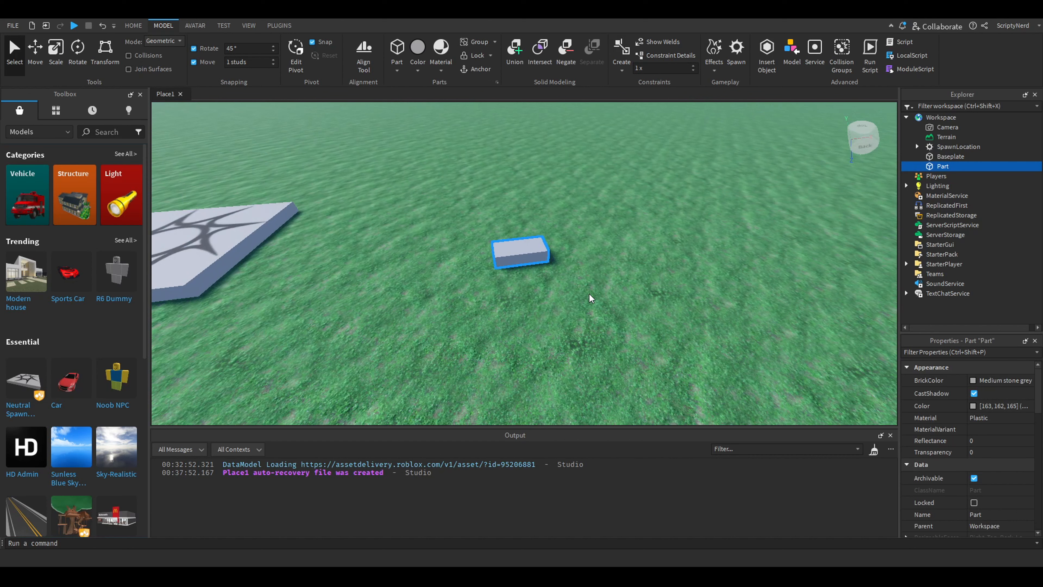
left_click(597, 277)
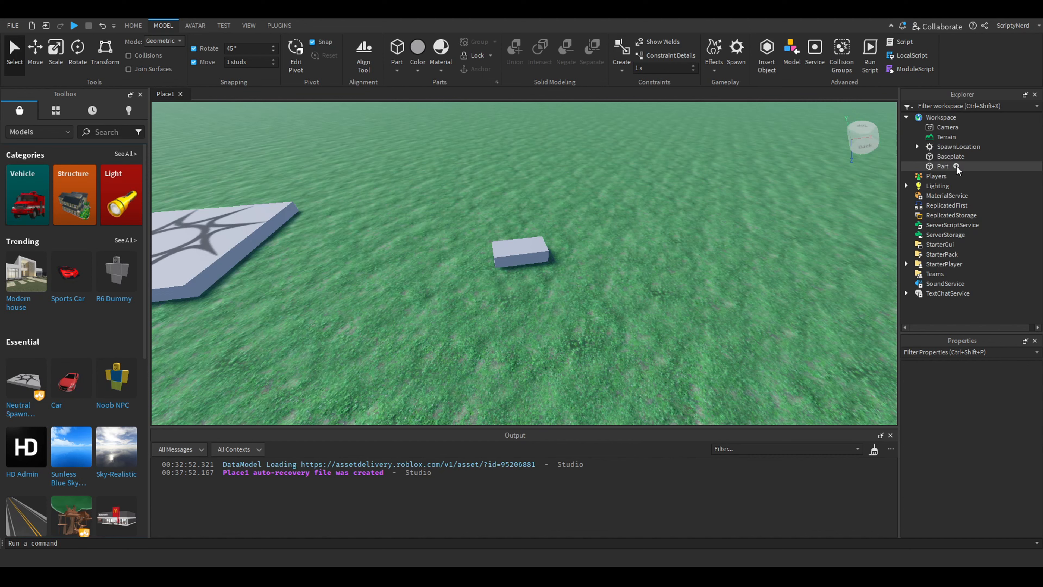
left_click(956, 166)
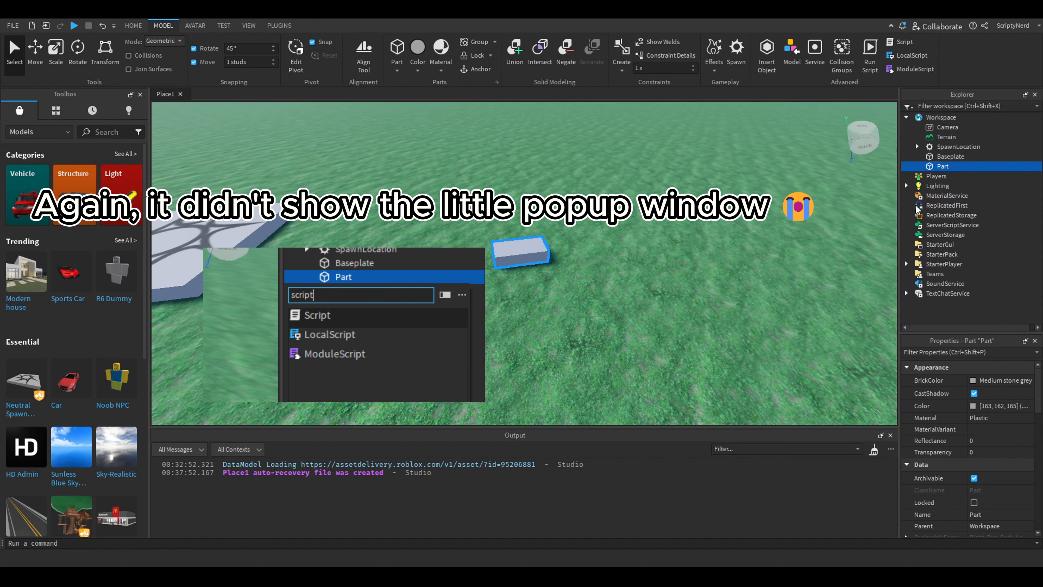
left_click(922, 195)
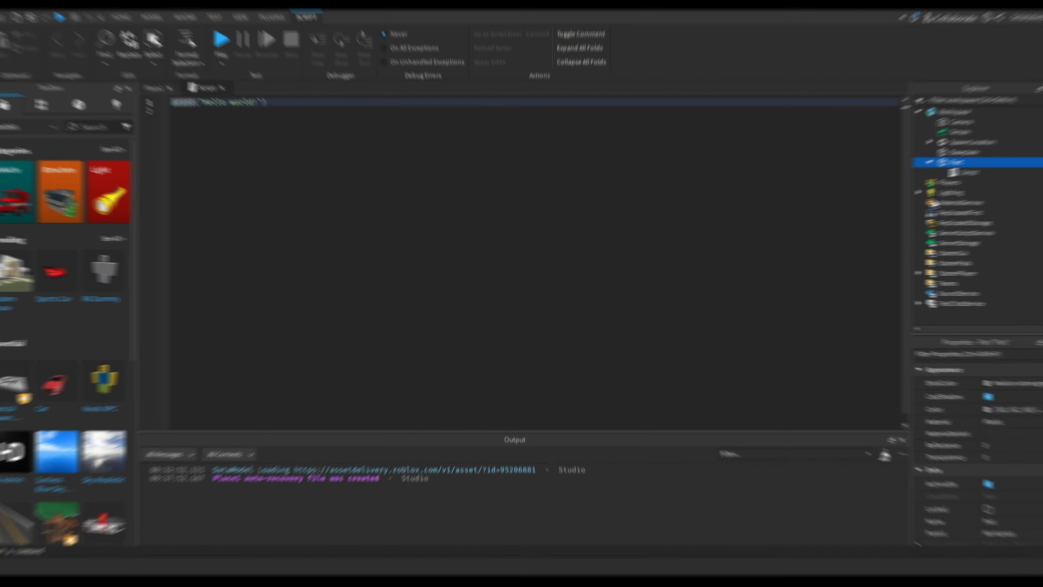
Delete the default print("Hello world!") line from the new script
left_click(346, 128)
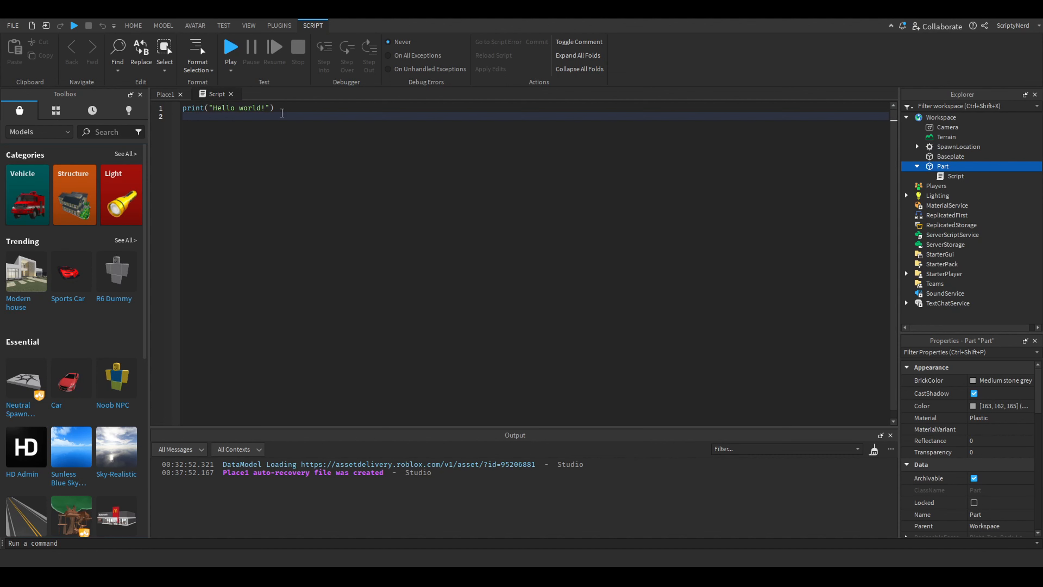
left_click(283, 109)
key("shift+Home")
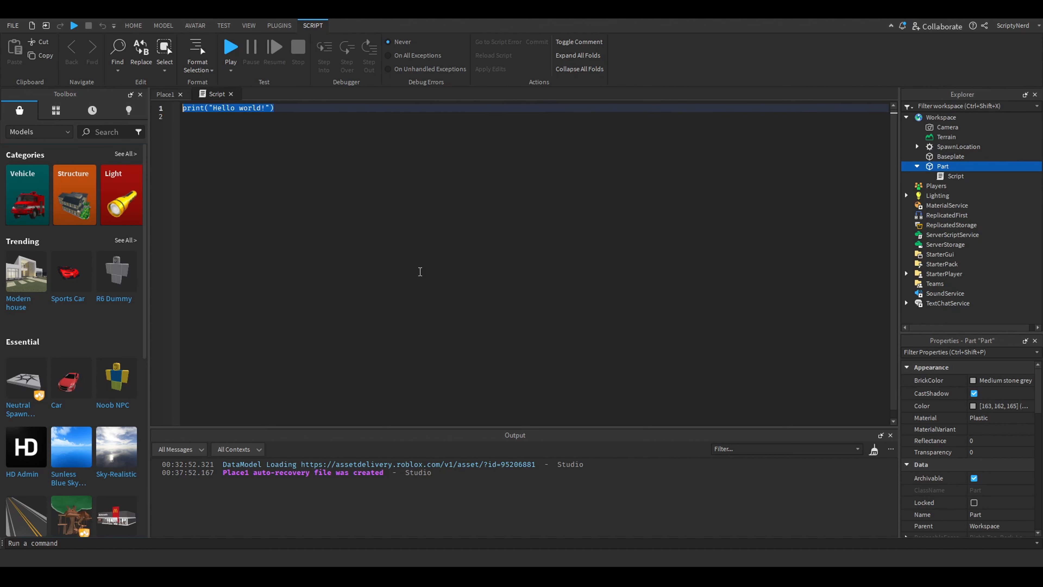
key("BackSpace")
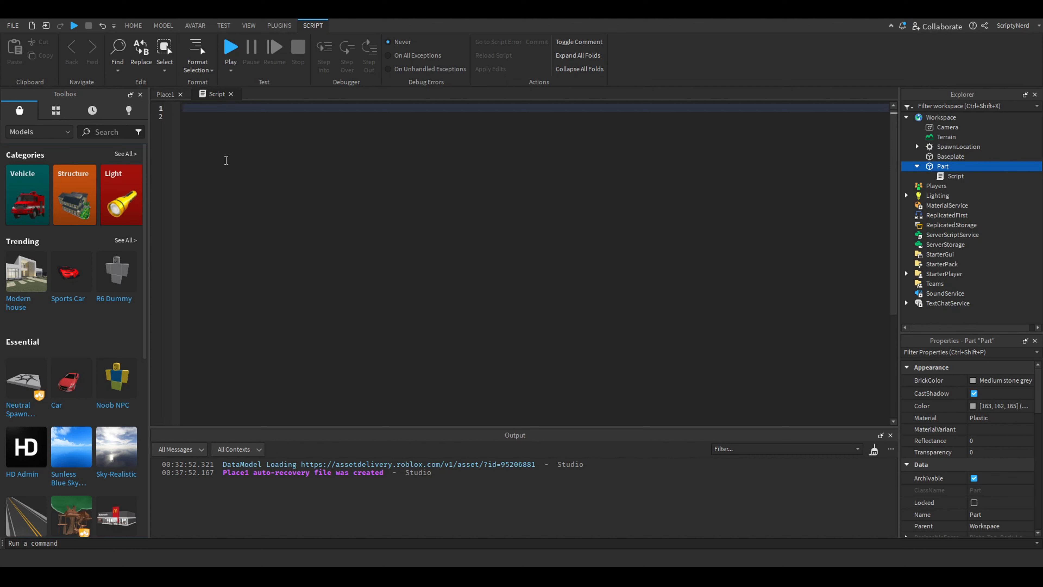
Collapse and re-expand the part in the Explorer tree to see how the script is nested under it
left_click(949, 176)
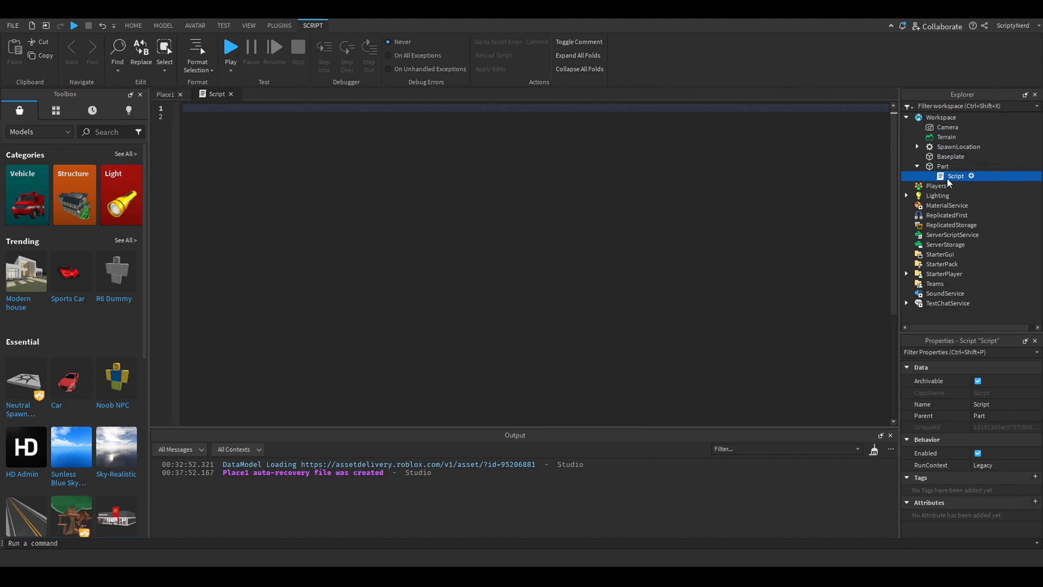
left_click(918, 167)
left_click(918, 167)
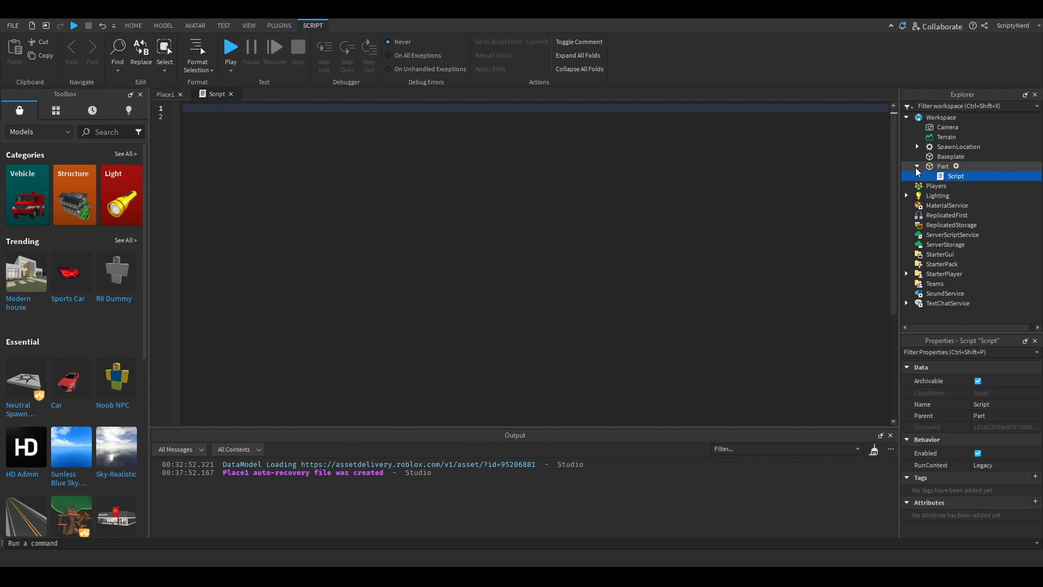
left_click(918, 167)
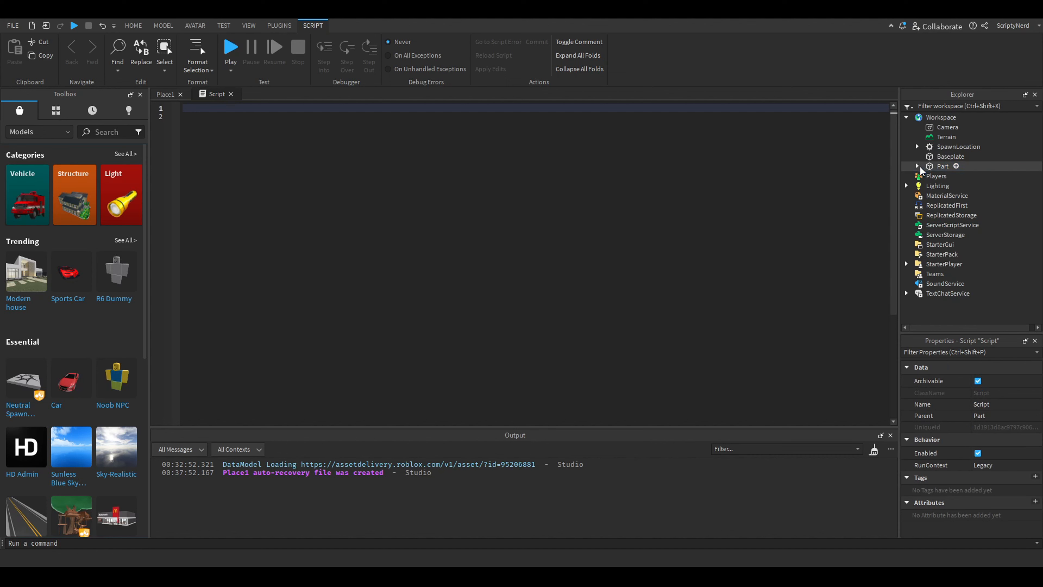
Write script.Parent on the first line of the script
left_click(517, 141)
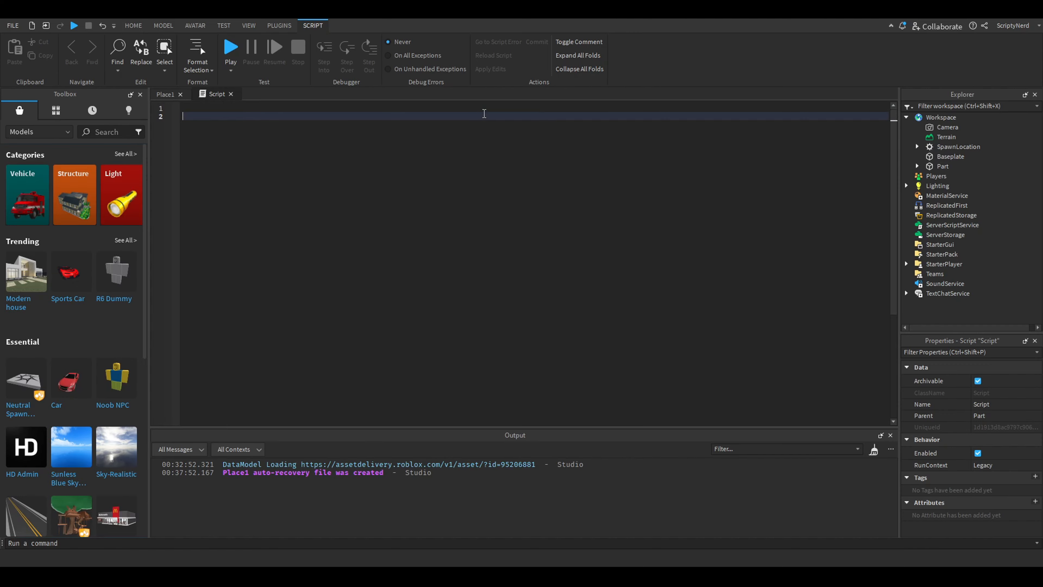
type("script")
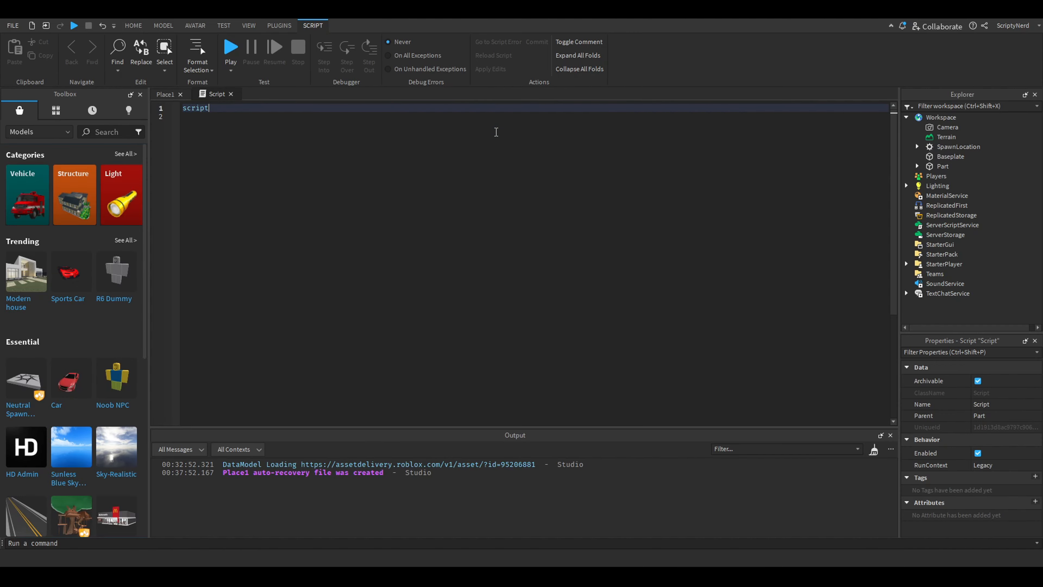
type(".")
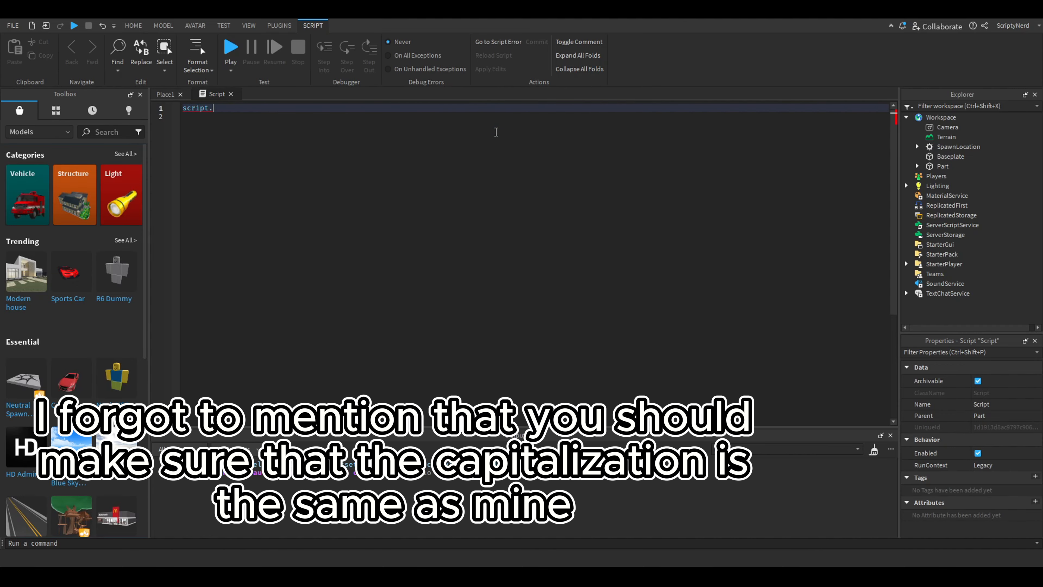
type("pa")
key("Tab")
Expand the part in the Explorer tree and compare the script with its parent part
left_click(917, 166)
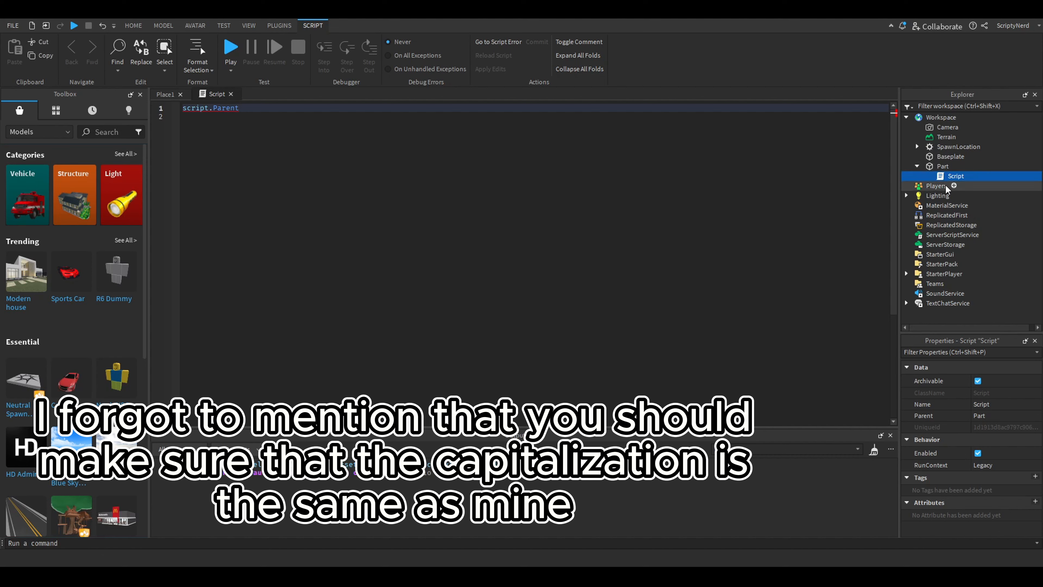
left_click(953, 176)
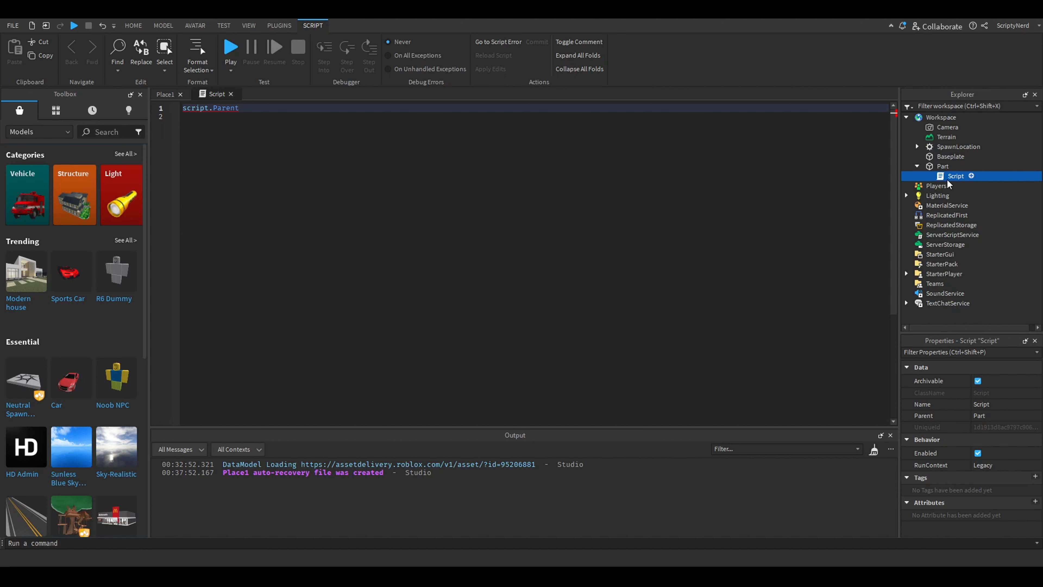
left_click(945, 167)
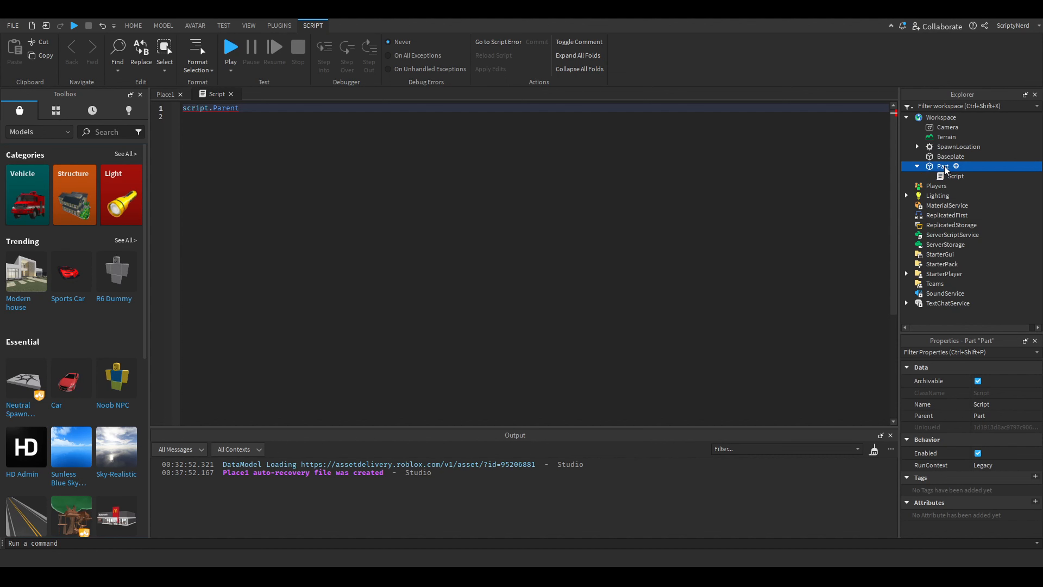
key("Down")
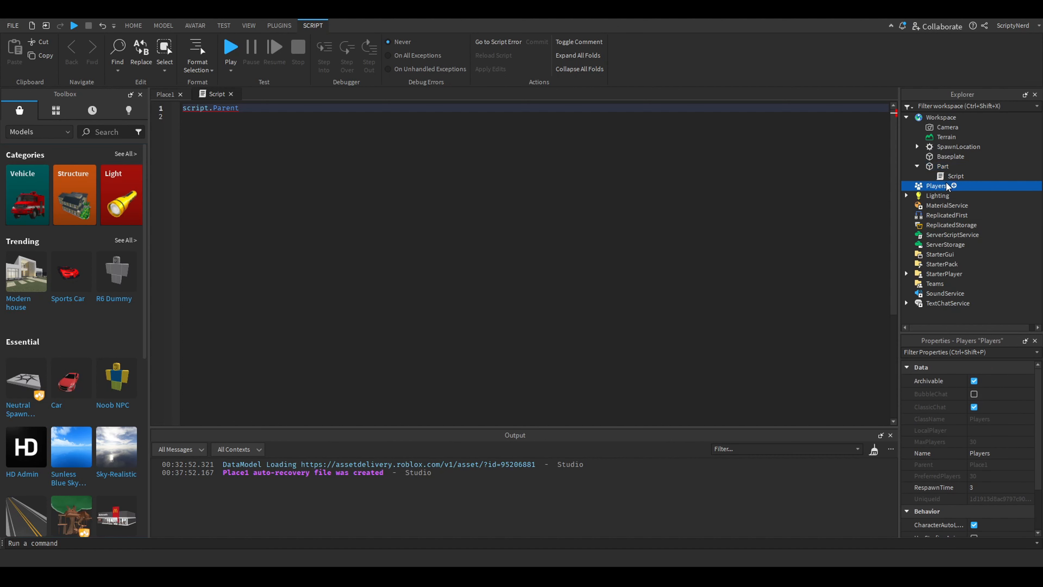
left_click(944, 167)
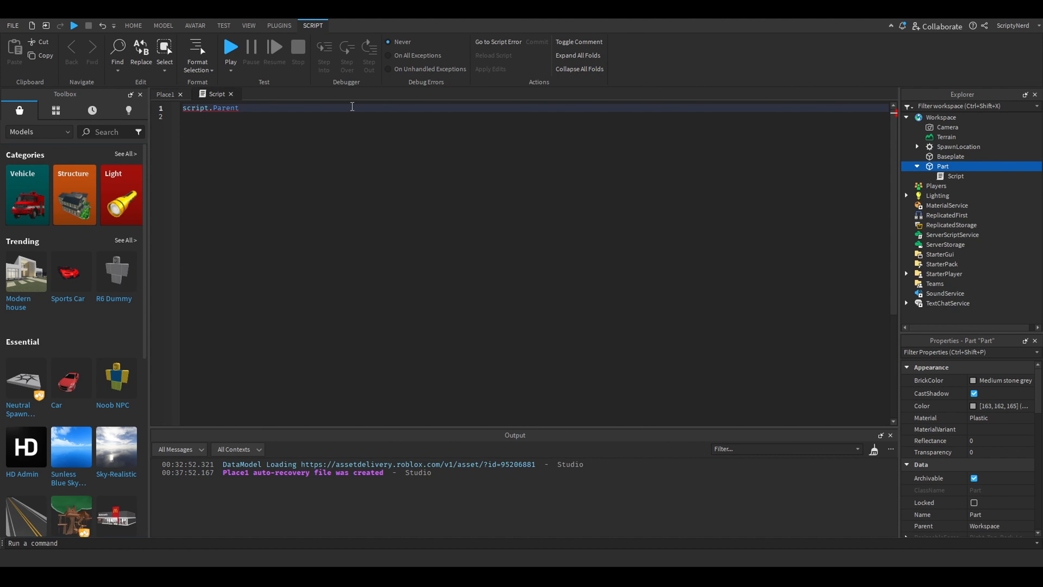
Complete the script line as script.Parent.Transparency = 0.5
left_click(324, 107)
type("Transparency =")
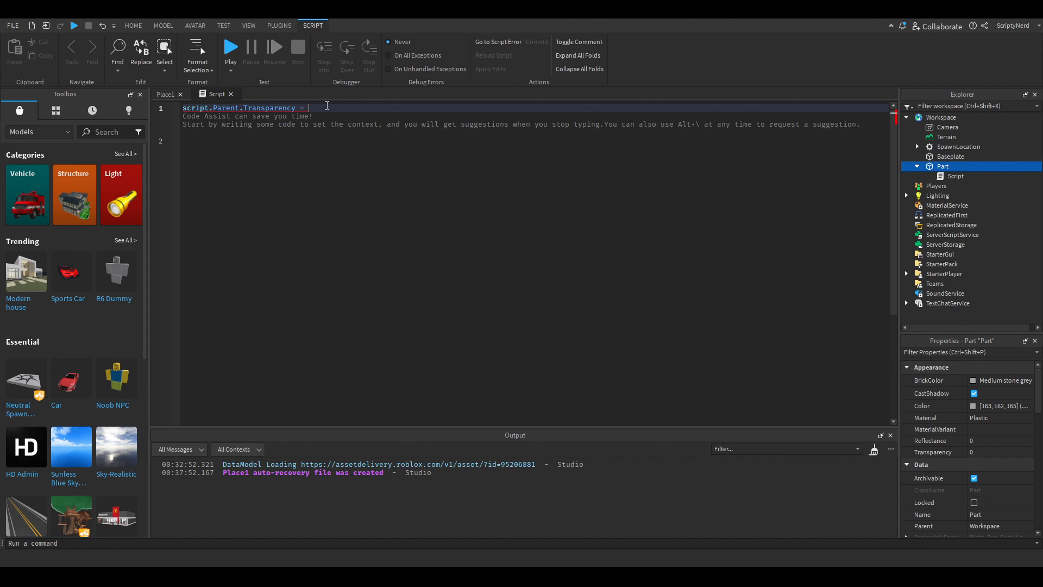
type("0.5")
left_click(332, 154)
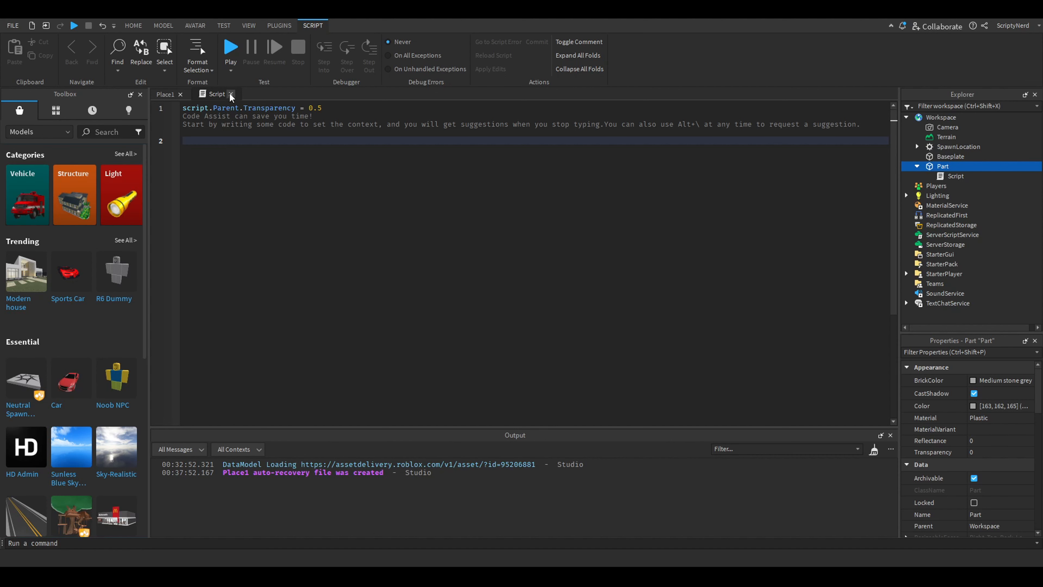
Return to the Place1 view and run the simulation to test the script
left_click(161, 95)
left_click(440, 167)
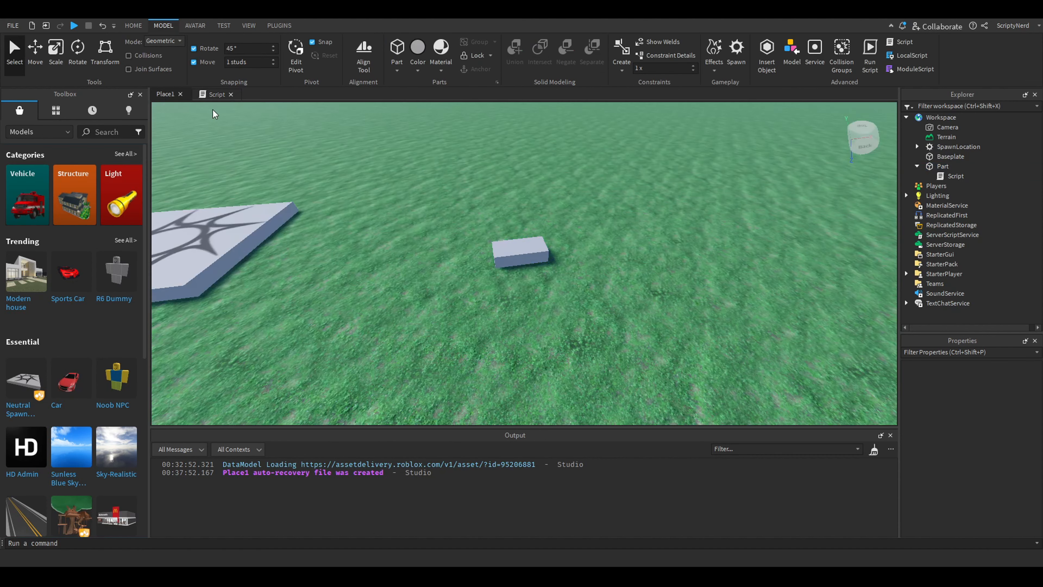
right_click_drag(332, 156, 332, 156)
key("s")
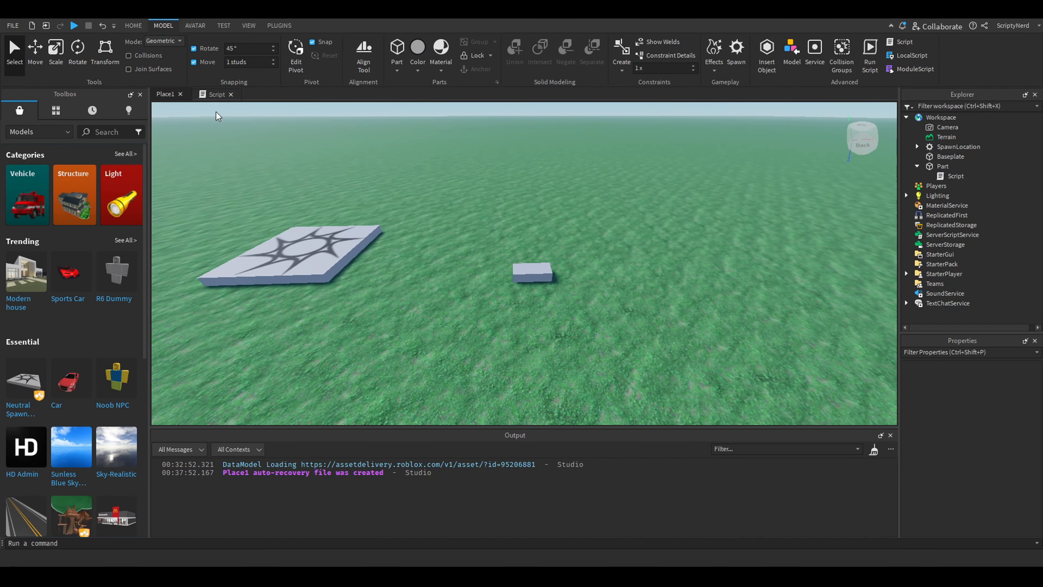
key("w")
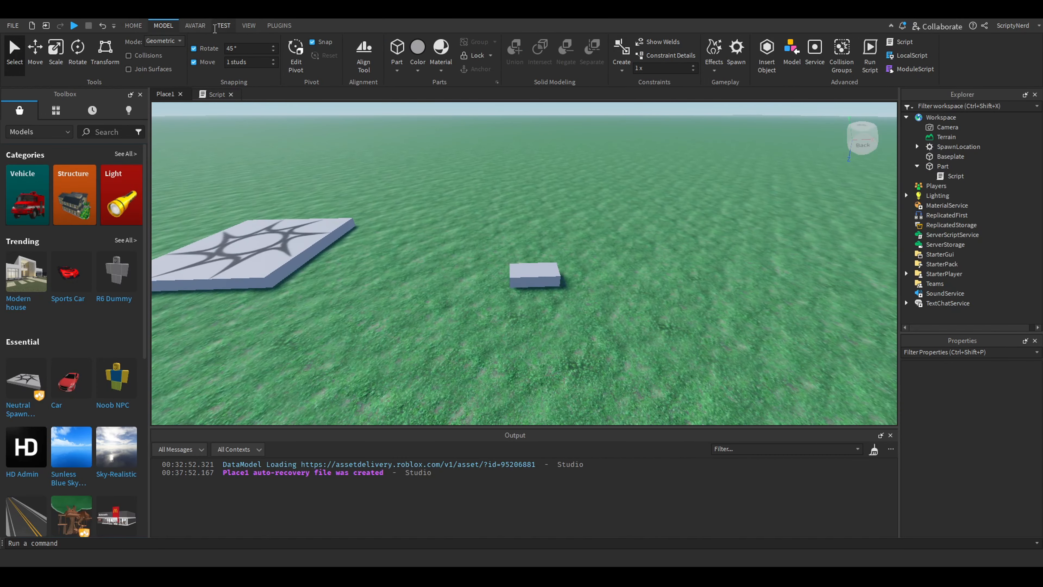
left_click(224, 27)
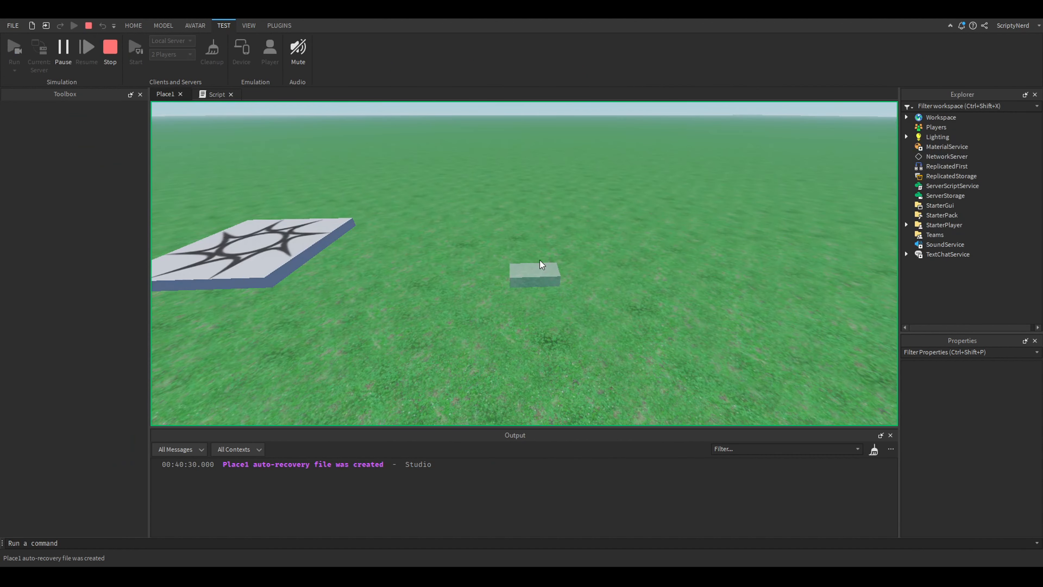
Examine the part's transparency up close in the running simulation, and stop the simulation
key("w")
right_click_drag(566, 230, 566, 230)
key("a")
scroll(566, 230, "up", 1)
key("s")
key("w")
key("s")
key("s")
key("w")
key("w")
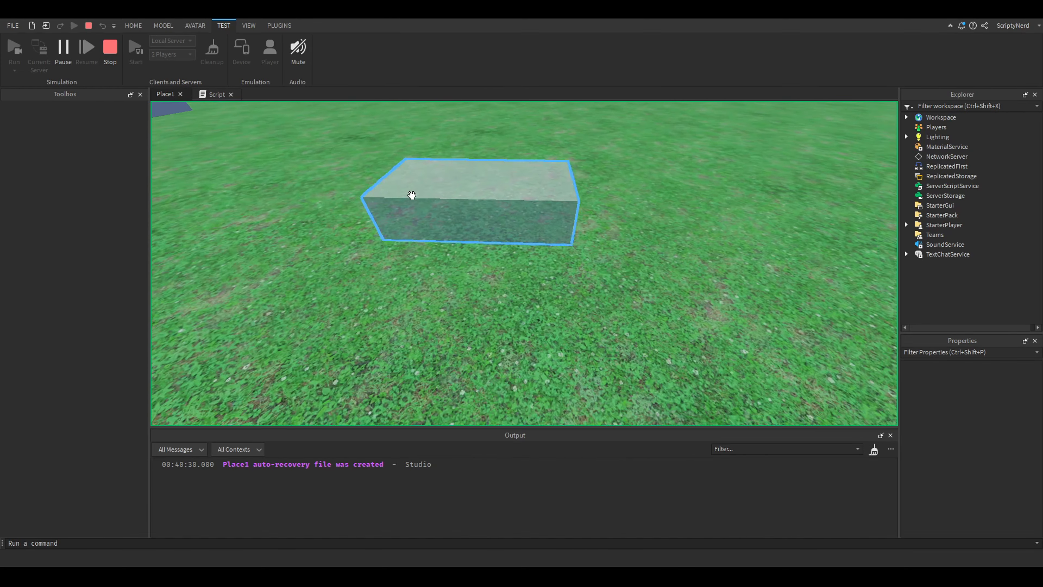
right_click_drag(413, 195, 412, 195)
key("s")
left_click(111, 54)
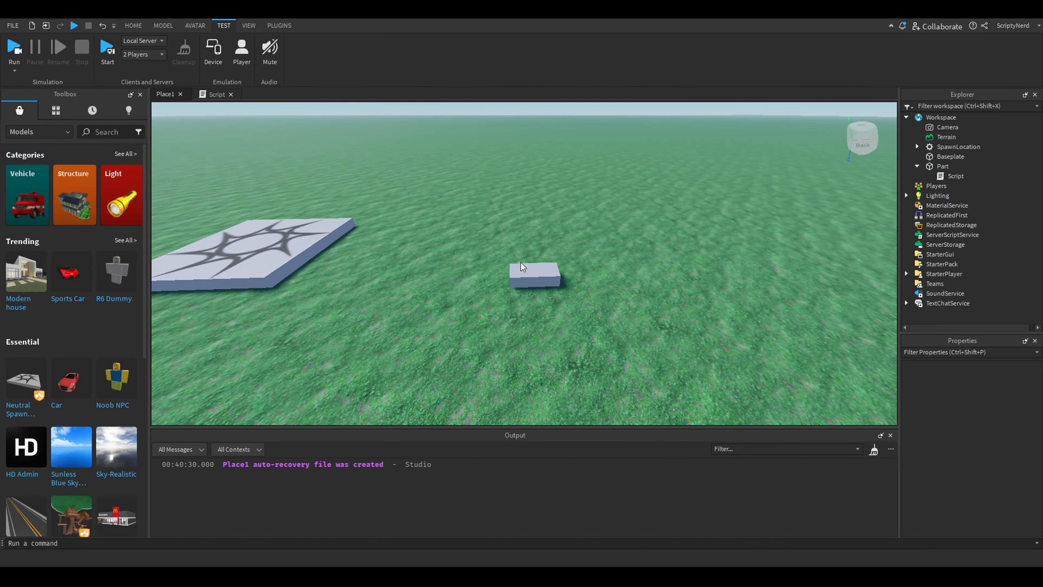
Select the part in edit mode and inspect its appearance and Transparency property, then deselect it
left_click(521, 267)
key("f")
scroll(670, 263, "up", 5)
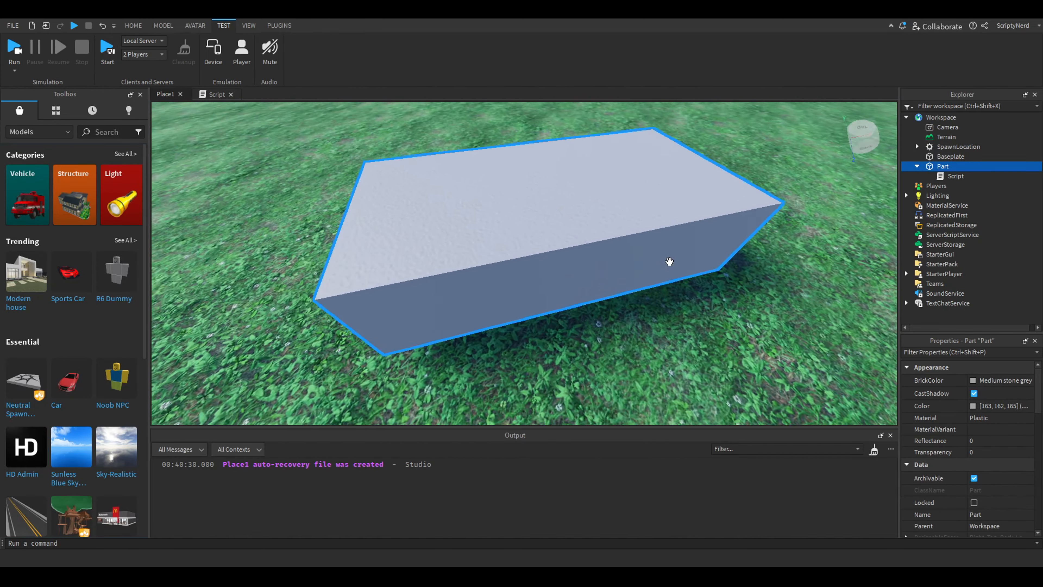
right_click_drag(670, 263, 670, 262)
scroll(670, 262, "down", 5)
scroll(444, 171, "down", 5)
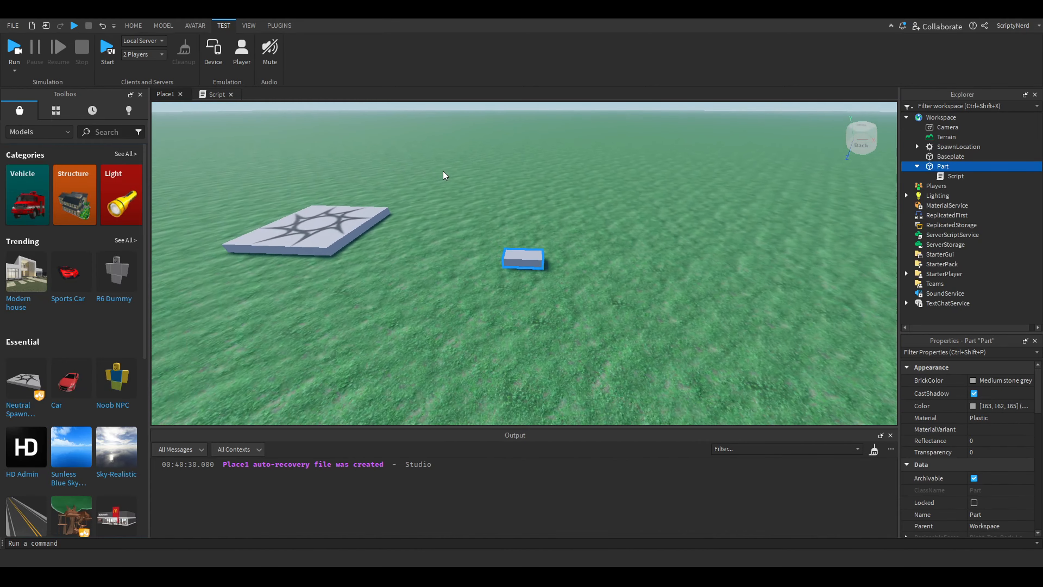
left_click(480, 184)
scroll(480, 184, "up", 10)
scroll(481, 184, "down", 8)
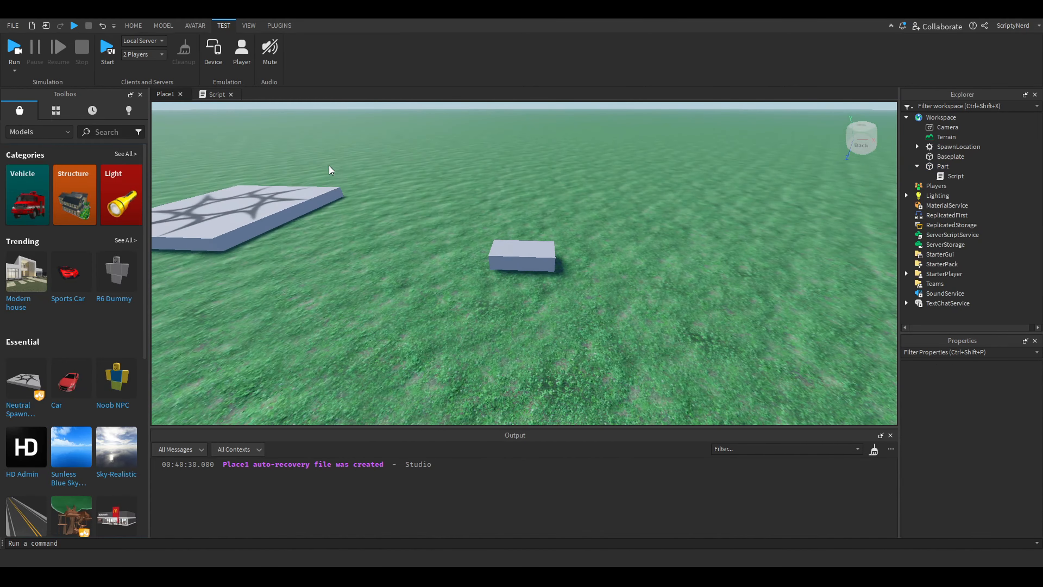
Review the transparency line in the script and return to the Place1 view
left_click(211, 94)
left_click_drag(328, 108, 151, 103)
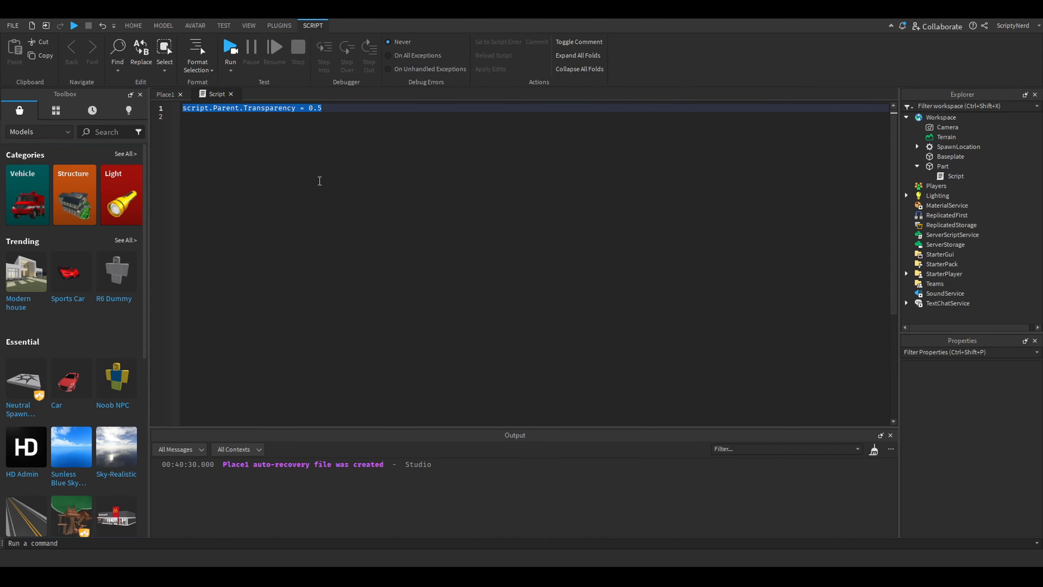
left_click(319, 180)
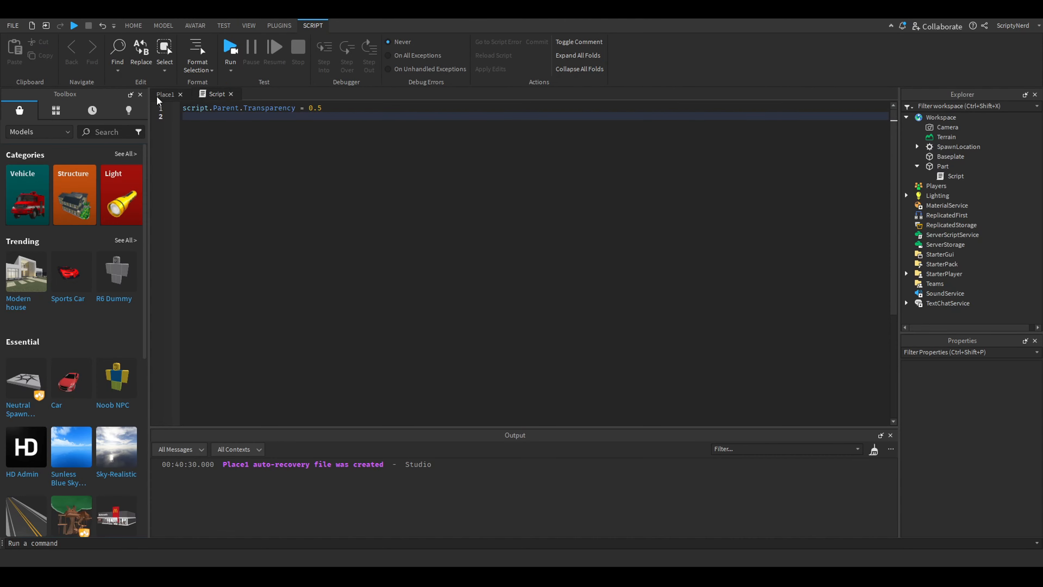
left_click(164, 95)
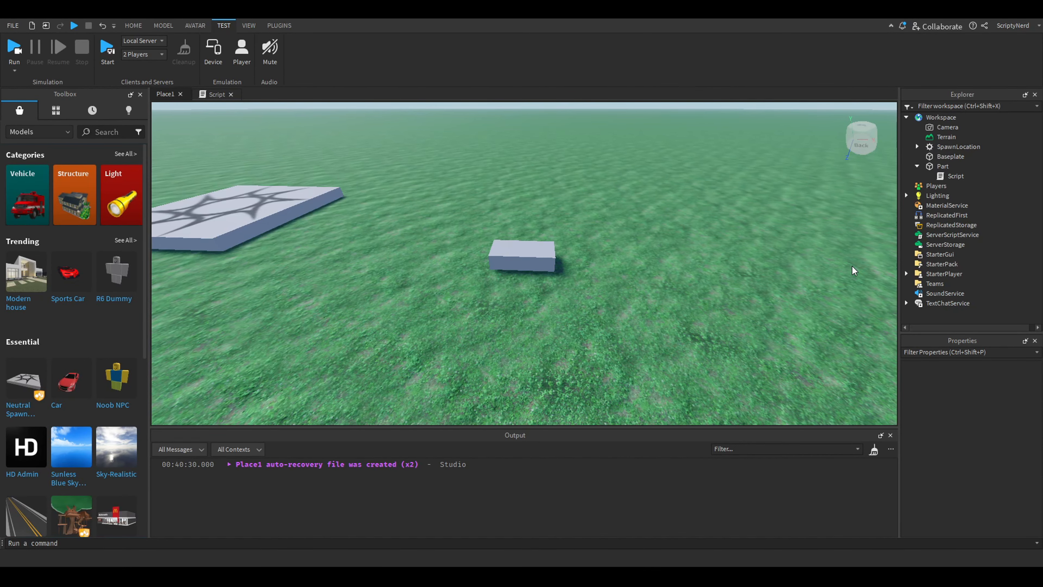